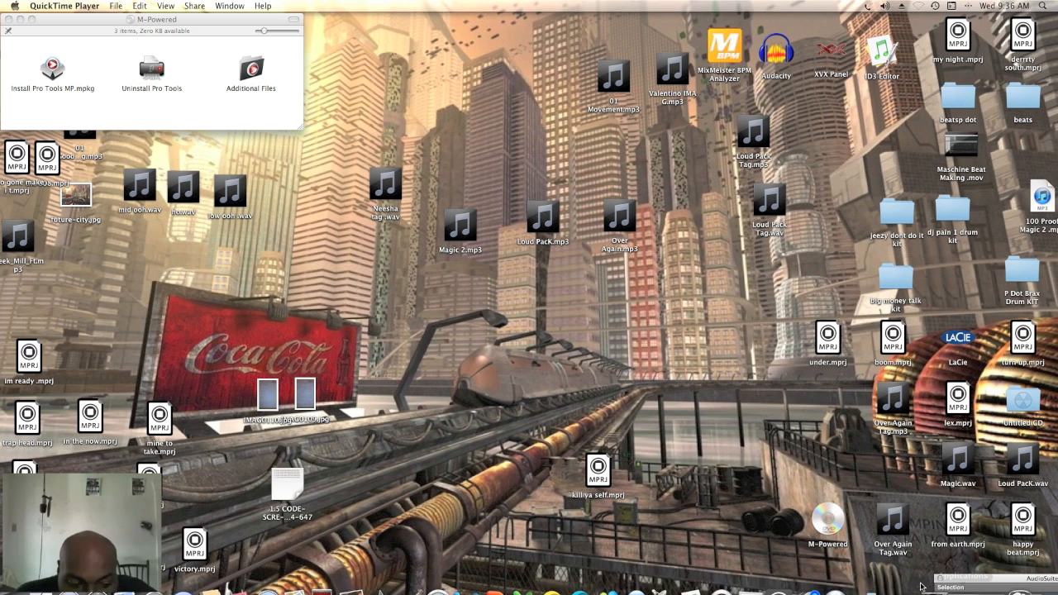
Switch to the loud pack project in Maschine and move the first Massive sound's plug-in window clear of the pattern
mouse_move(921, 585)
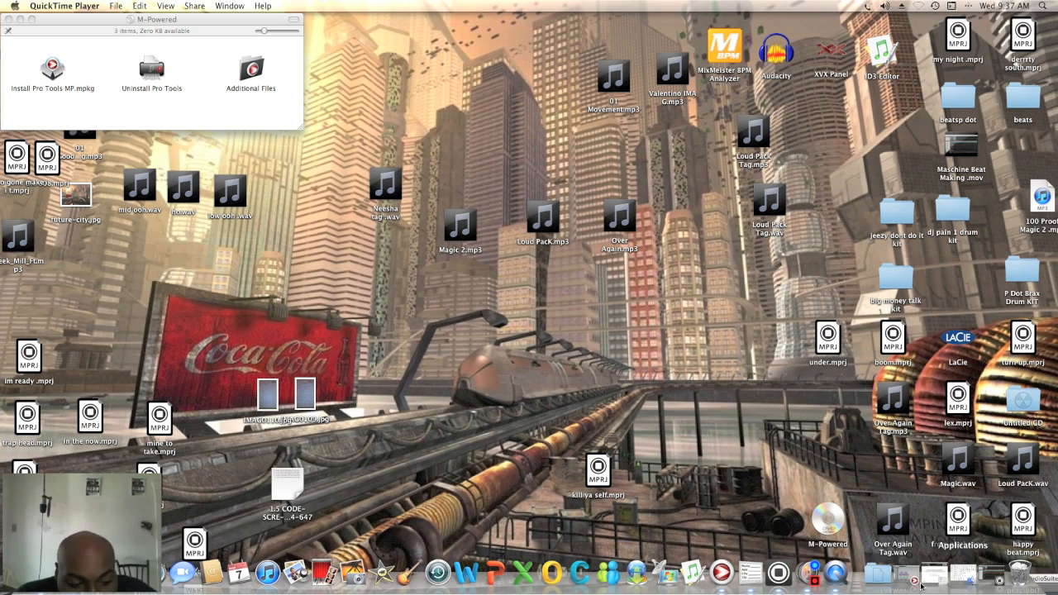
click(998, 583)
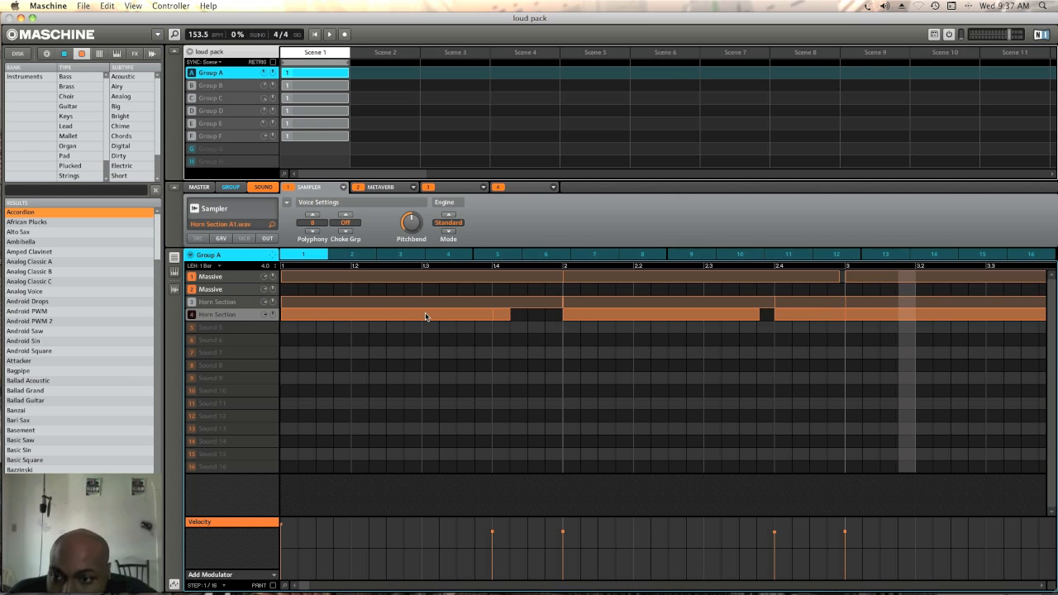
click(231, 281)
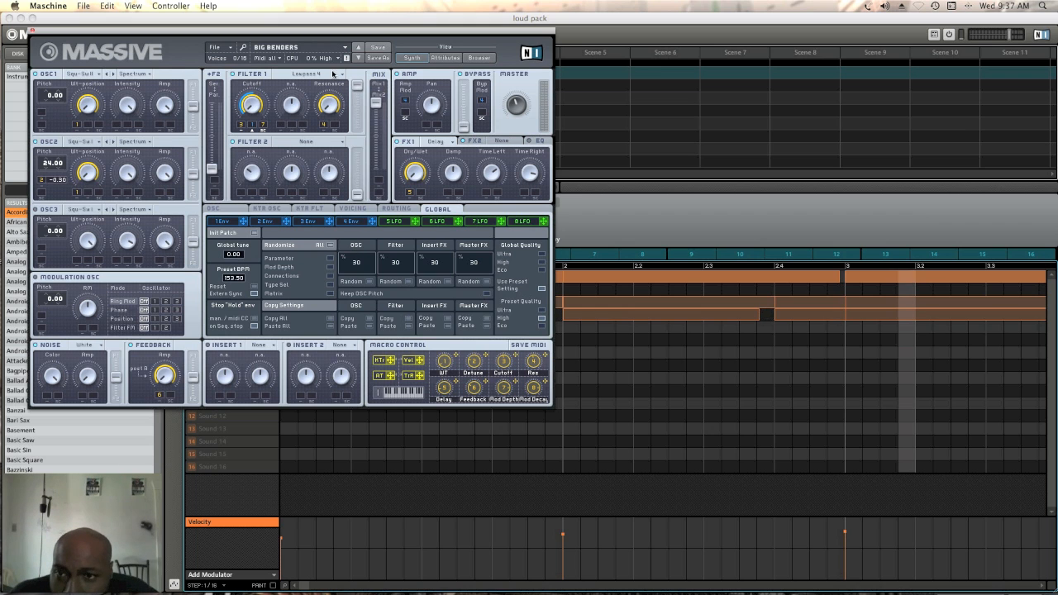
drag(110, 33, 654, 88)
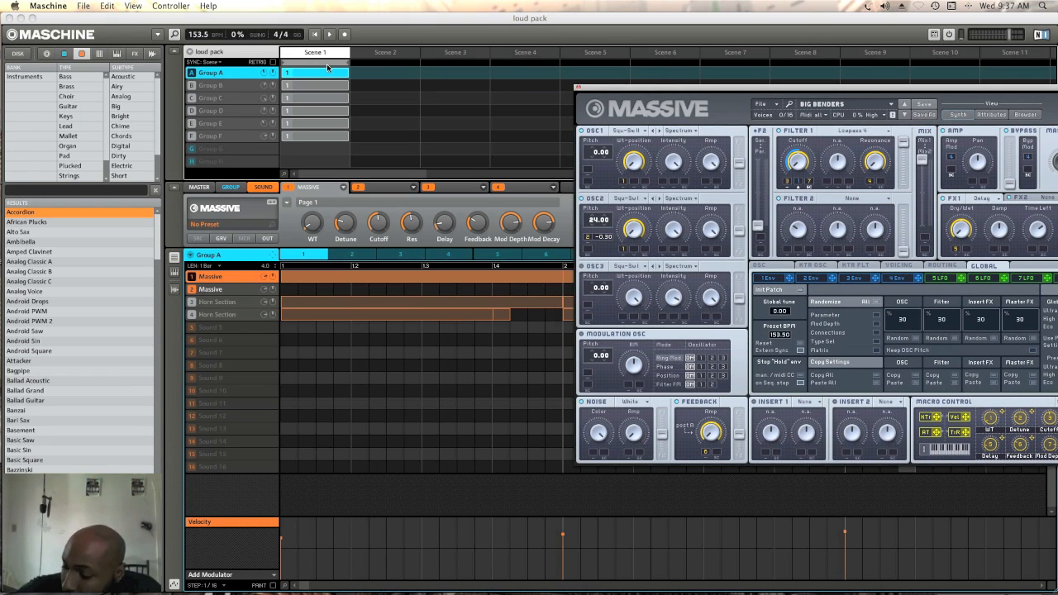
Play Group A's Massive sounds, unmute its two Horn Section sounds during playback, and stop the transport
key(space)
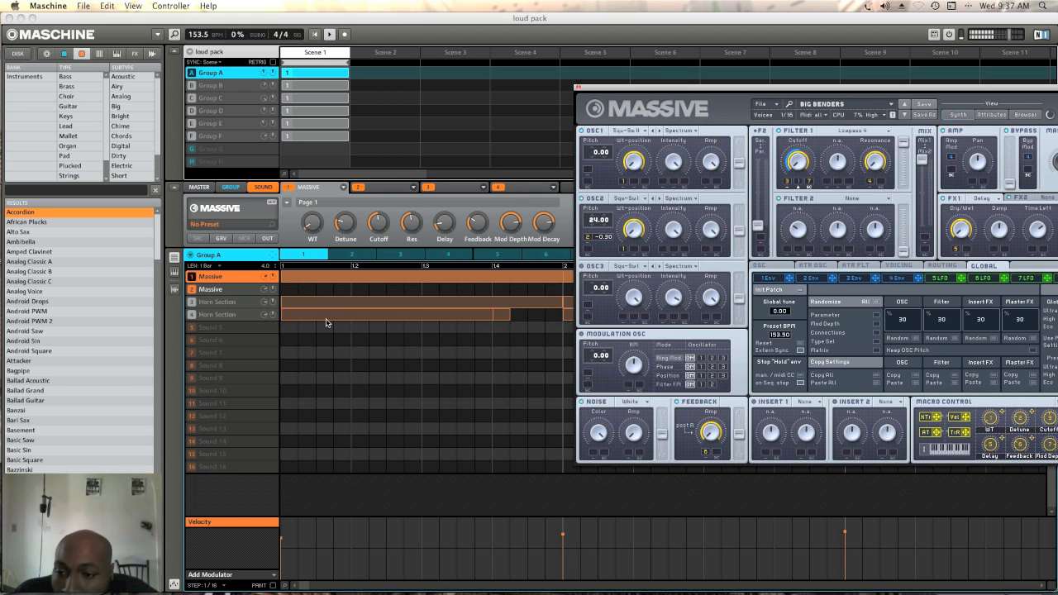
click(242, 295)
click(211, 303)
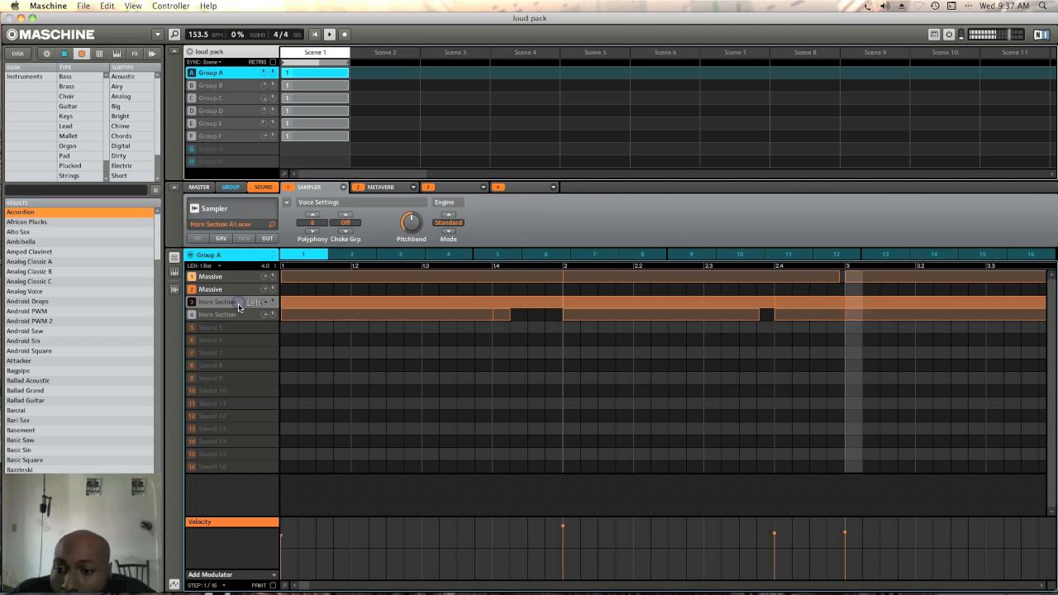
click(193, 304)
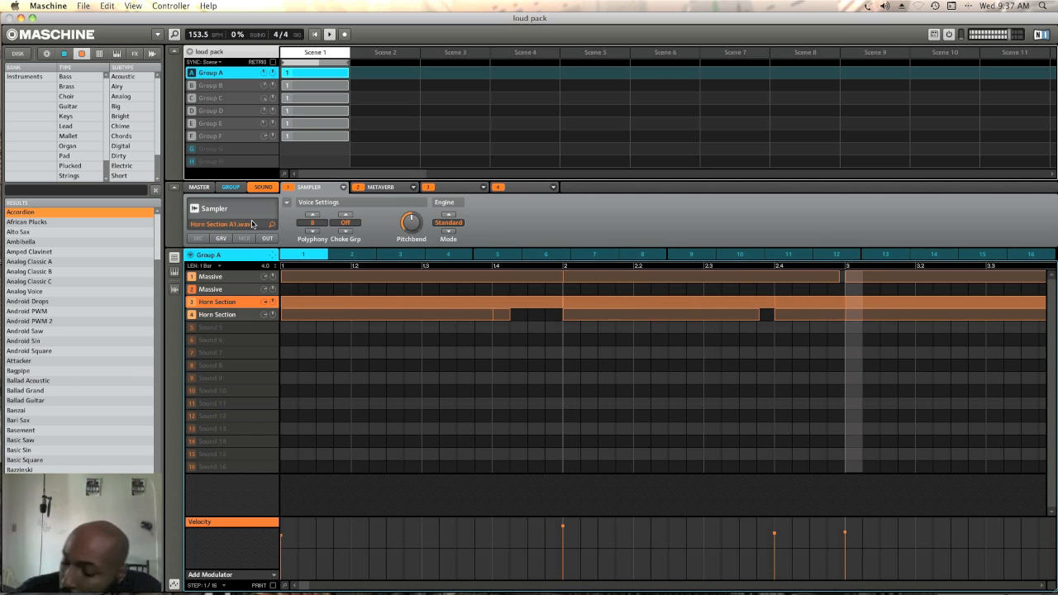
key(space)
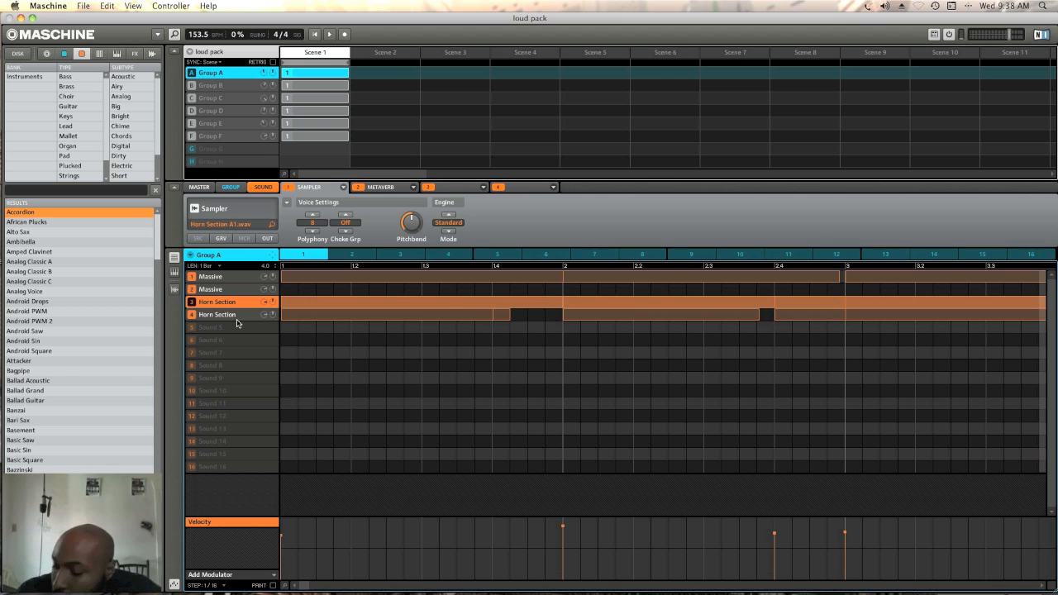
Restart playback and bring in the SubBass 2 part by unmuting Group B
key(space)
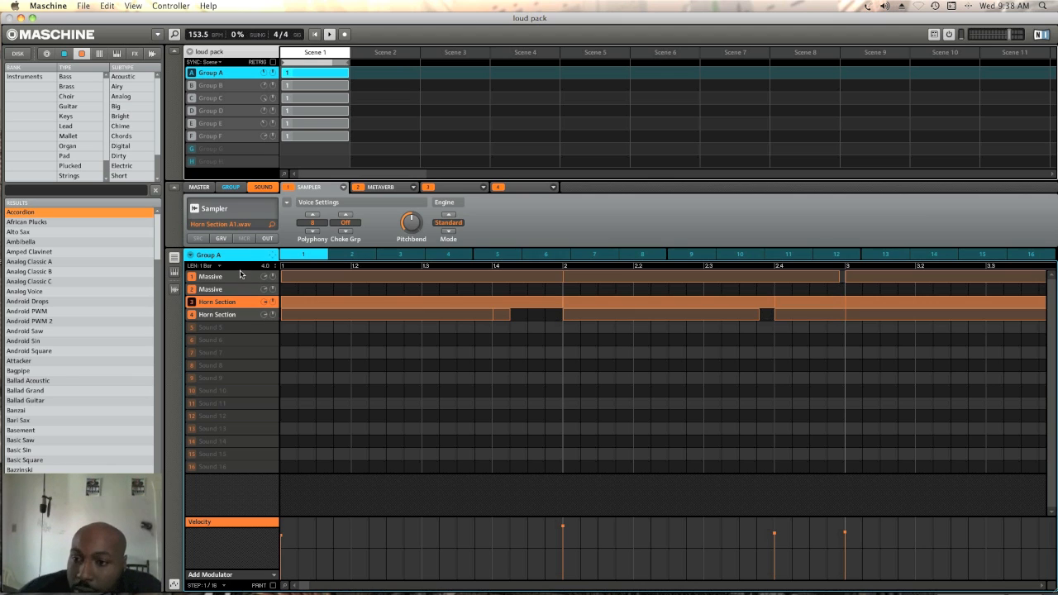
click(213, 85)
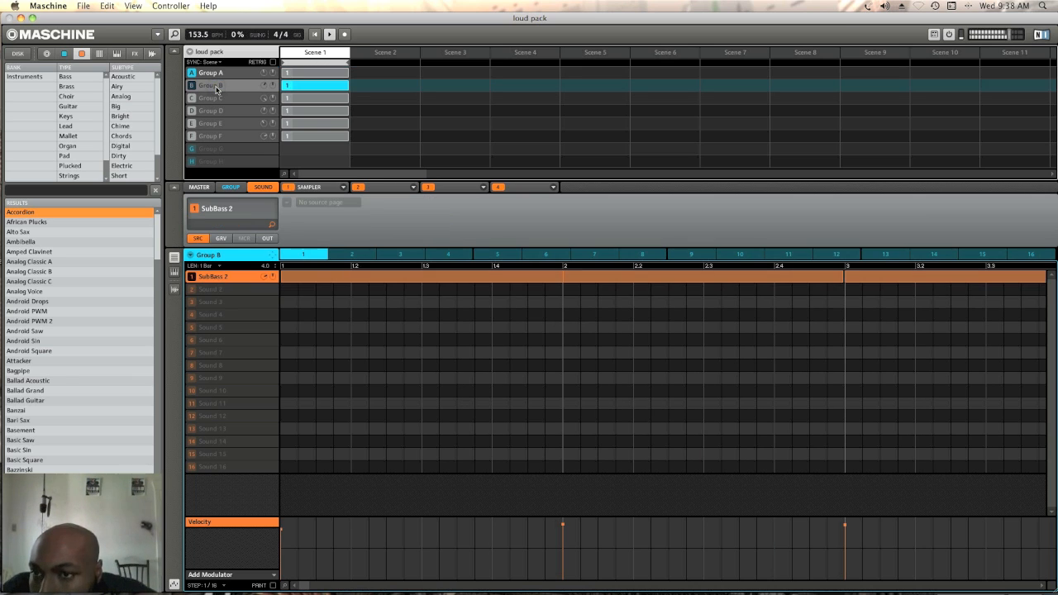
click(193, 86)
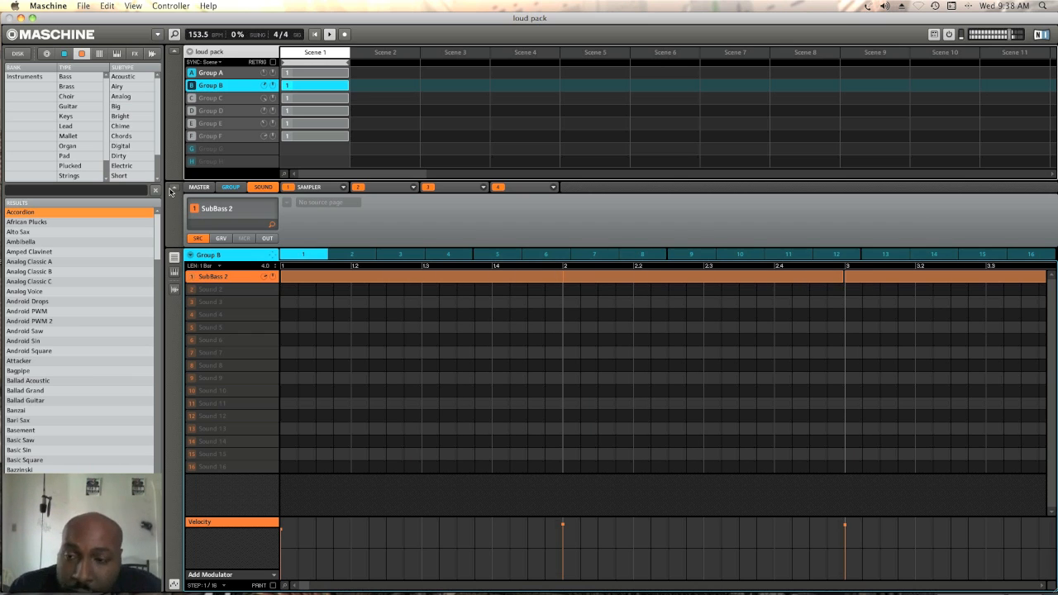
Move the FM8 plug-in window clear of Group C's pattern and unmute the group's second FM8 sound
click(213, 99)
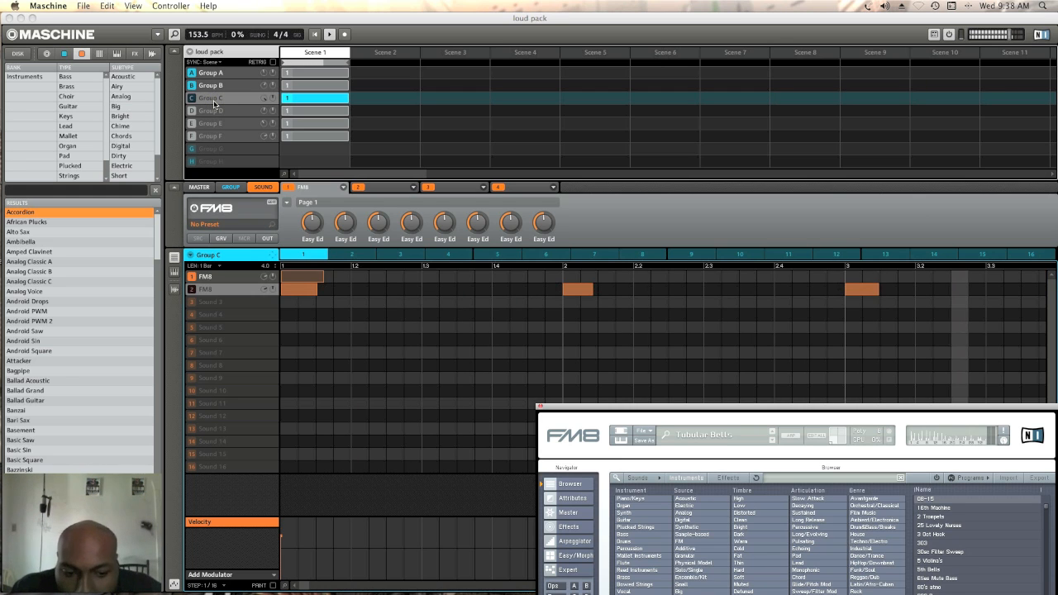
drag(827, 408, 680, 86)
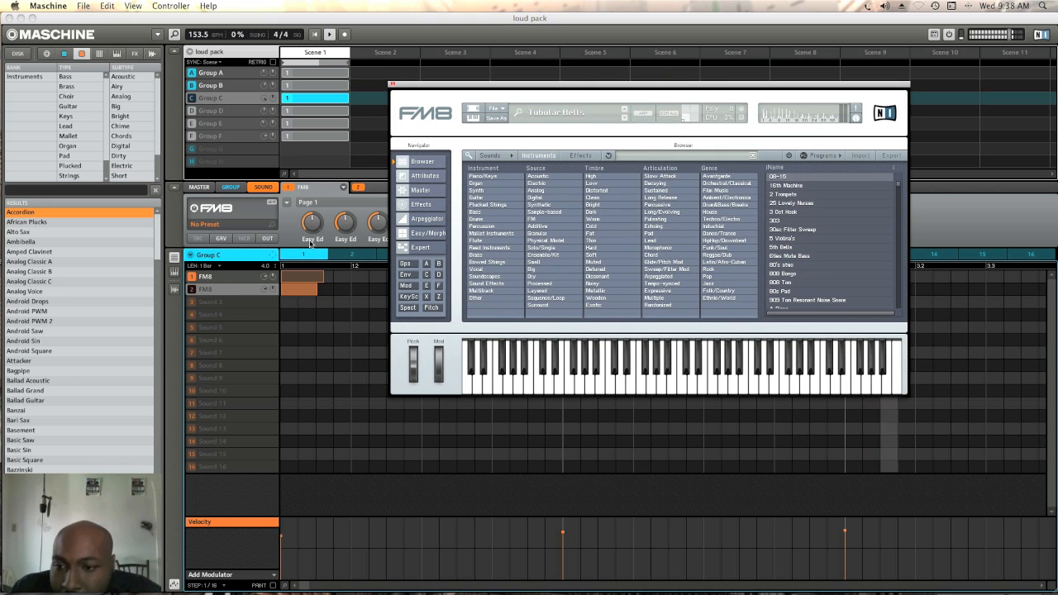
drag(408, 93, 618, 330)
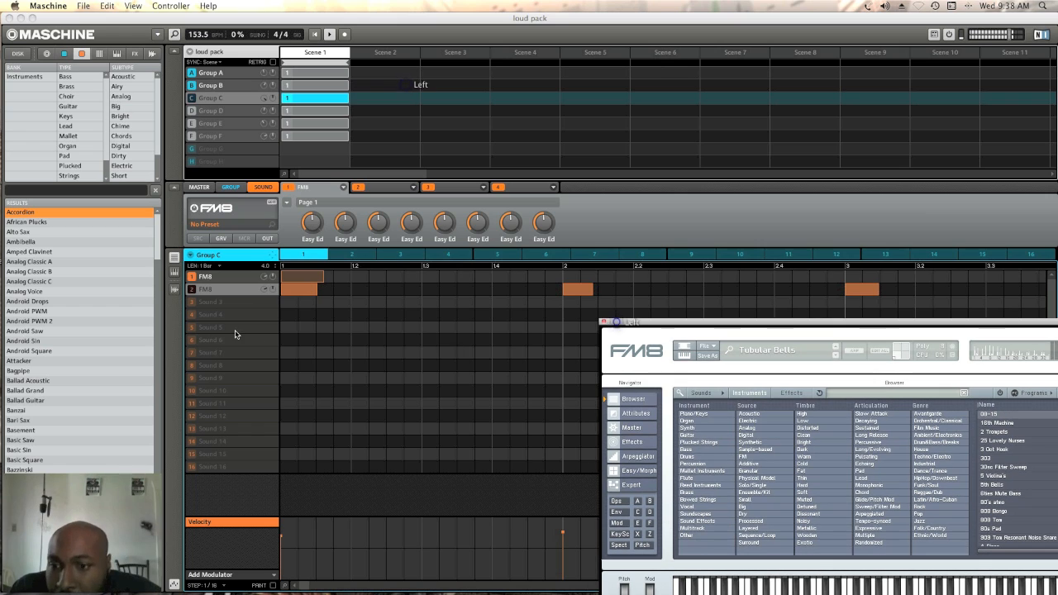
click(192, 290)
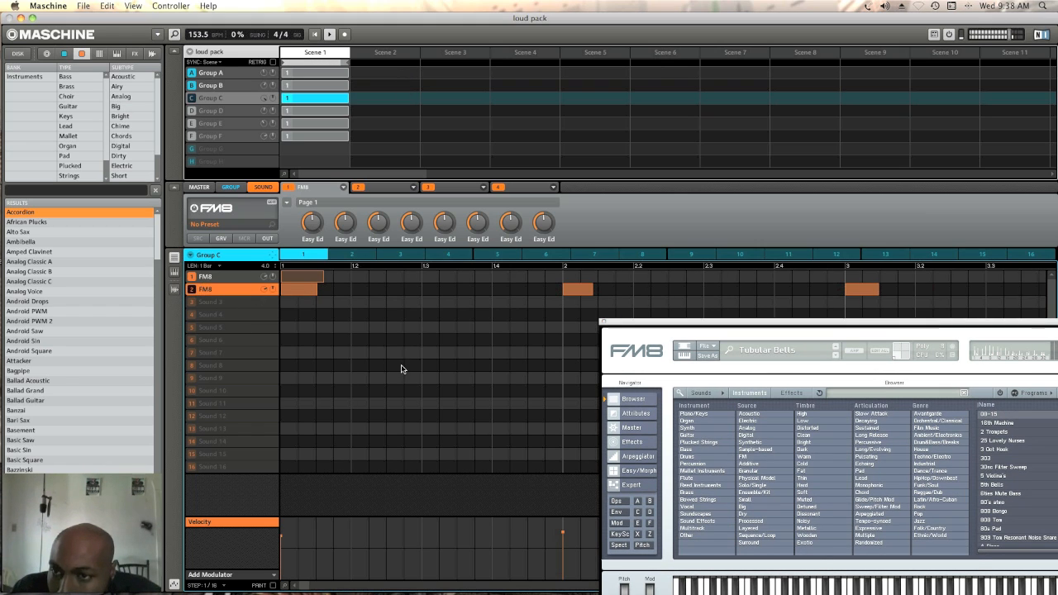
Unmute Group C while keeping Group A active, and compare the beat with and without the second FM8 sound
click(192, 73)
click(192, 97)
click(191, 72)
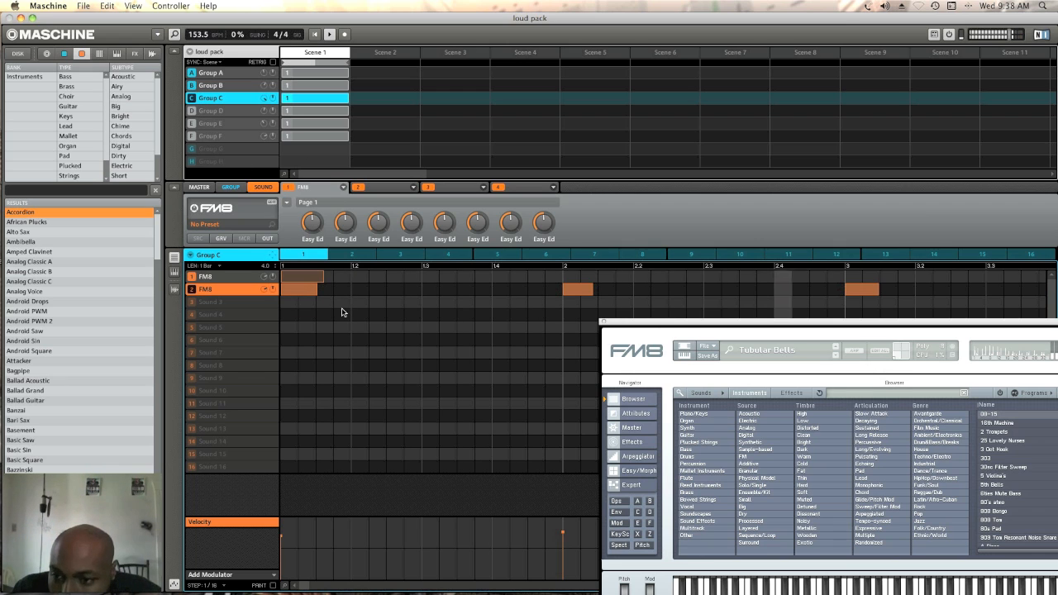
click(193, 291)
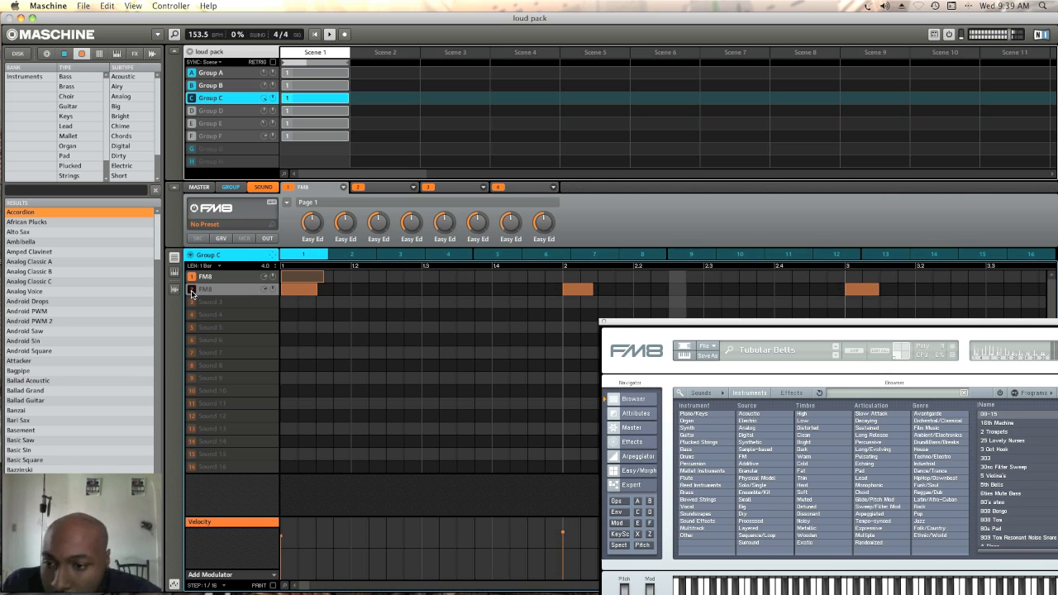
click(193, 290)
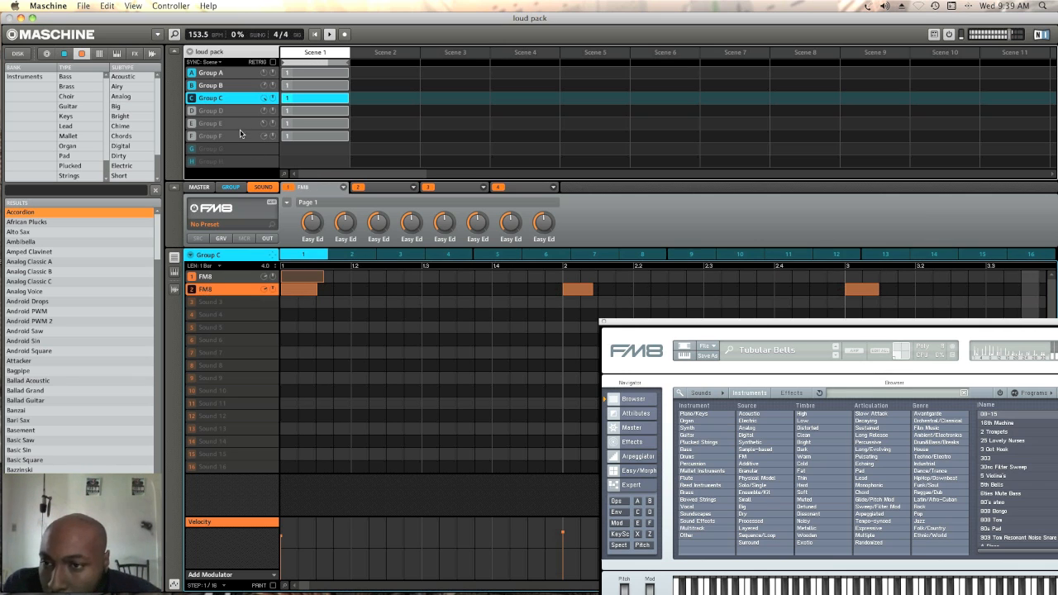
Look over the patterns of Groups E and F, and bring in the drums by unmuting Group D
click(221, 126)
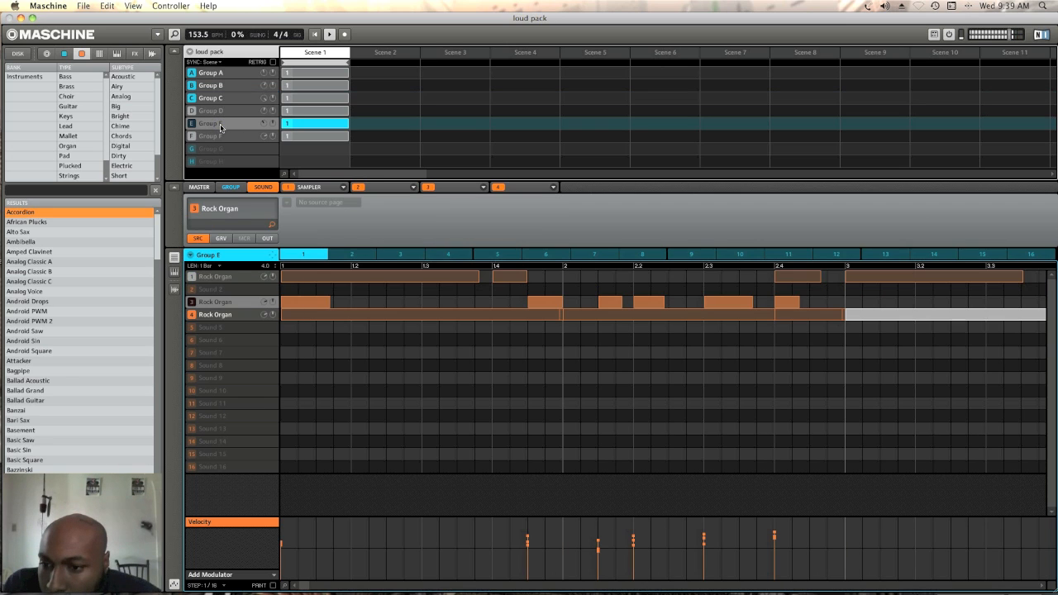
click(220, 139)
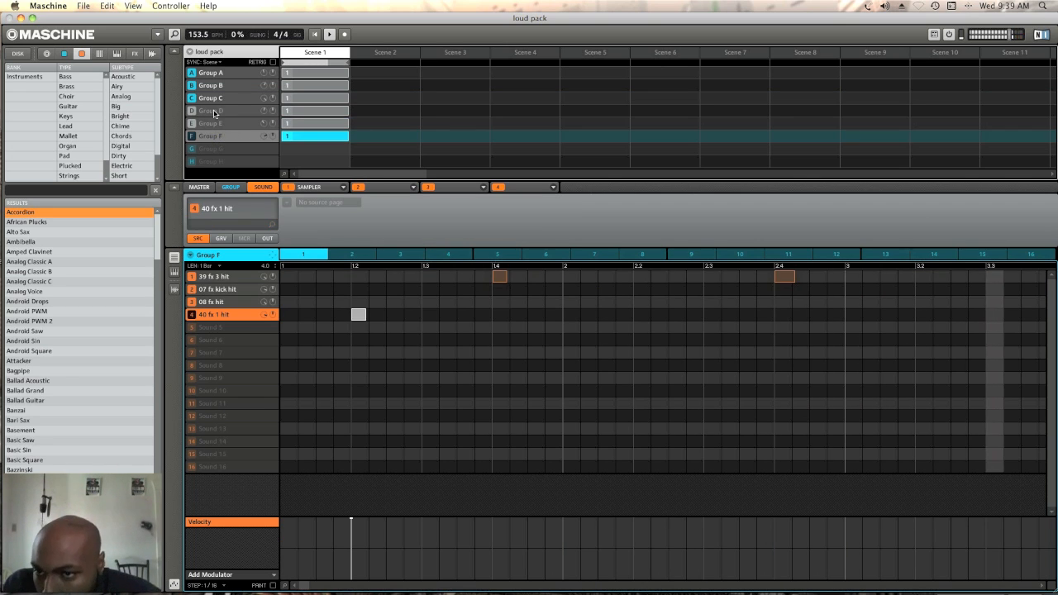
click(214, 113)
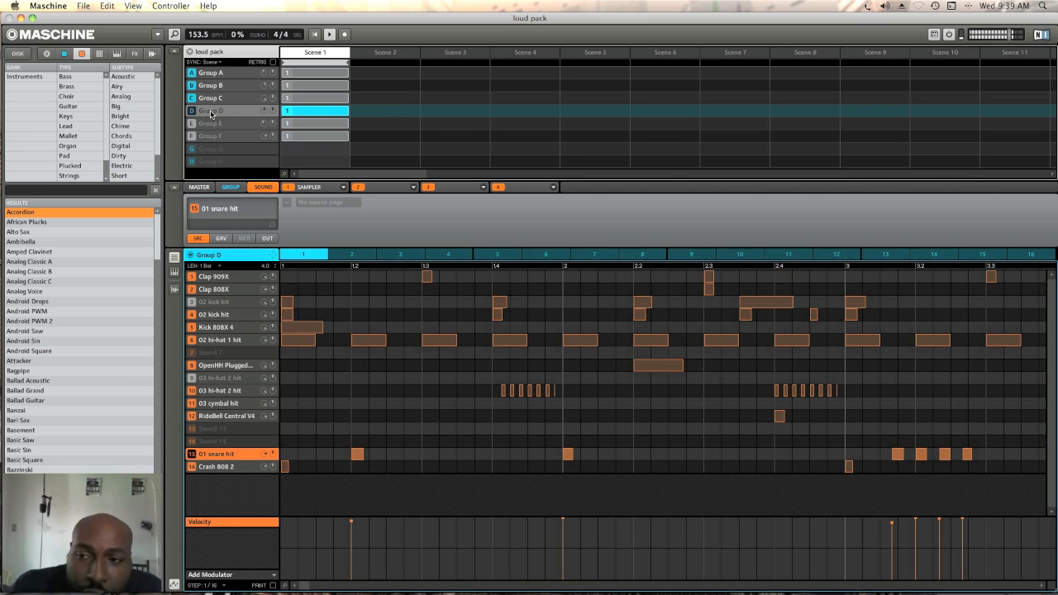
click(194, 113)
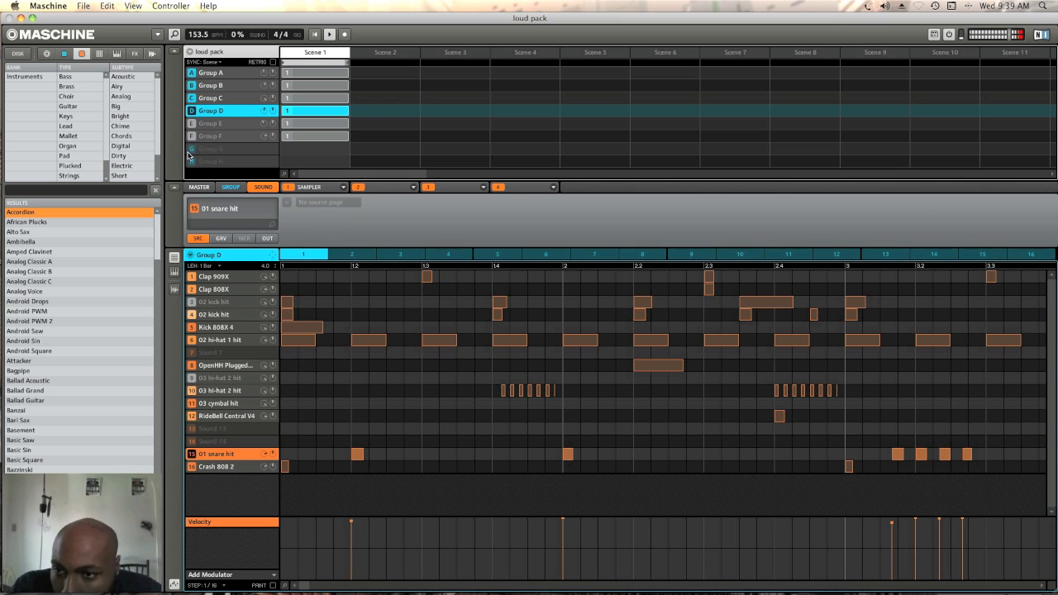
Bring in the Rock Organ and effects parts by unmuting Groups E and F, and stop playback after listening
click(224, 124)
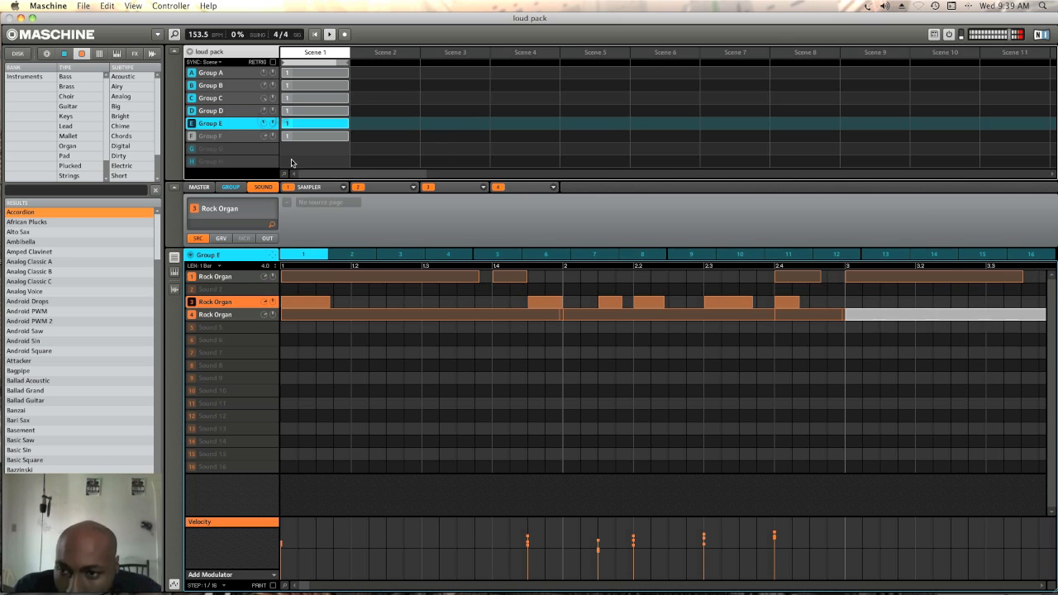
click(227, 139)
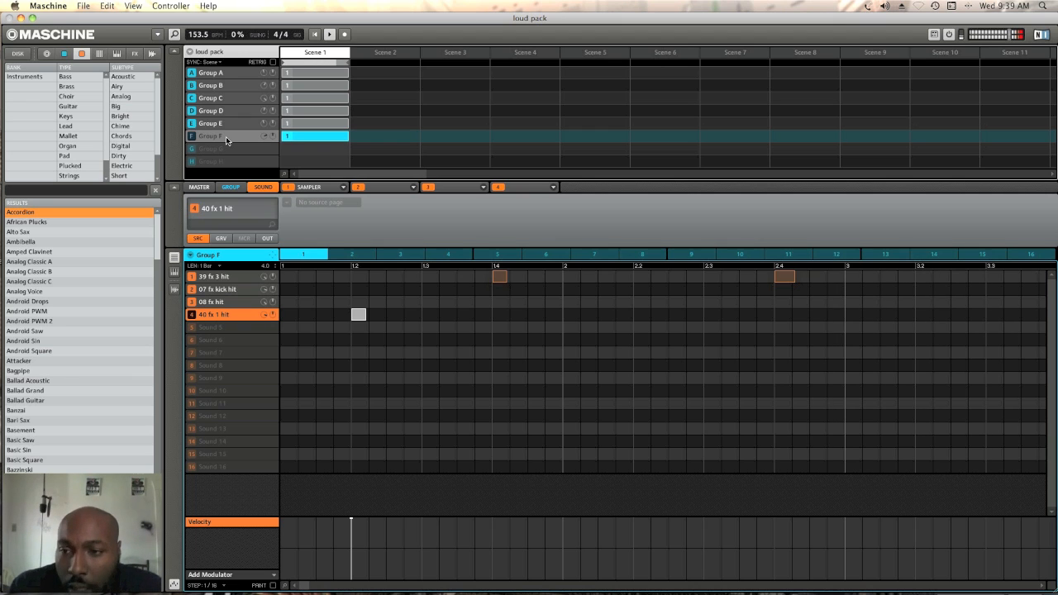
click(191, 140)
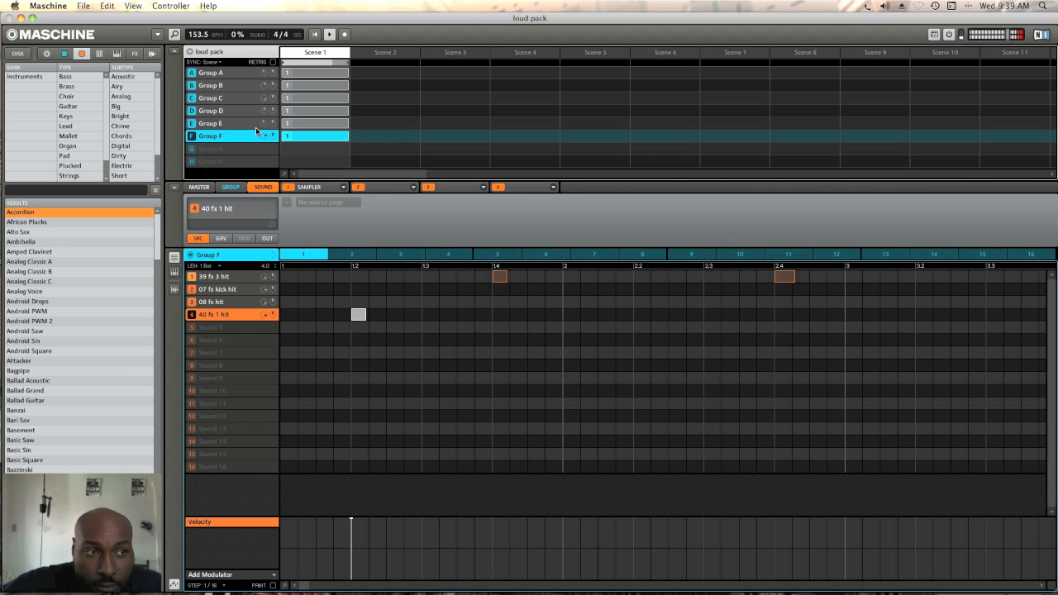
key(space)
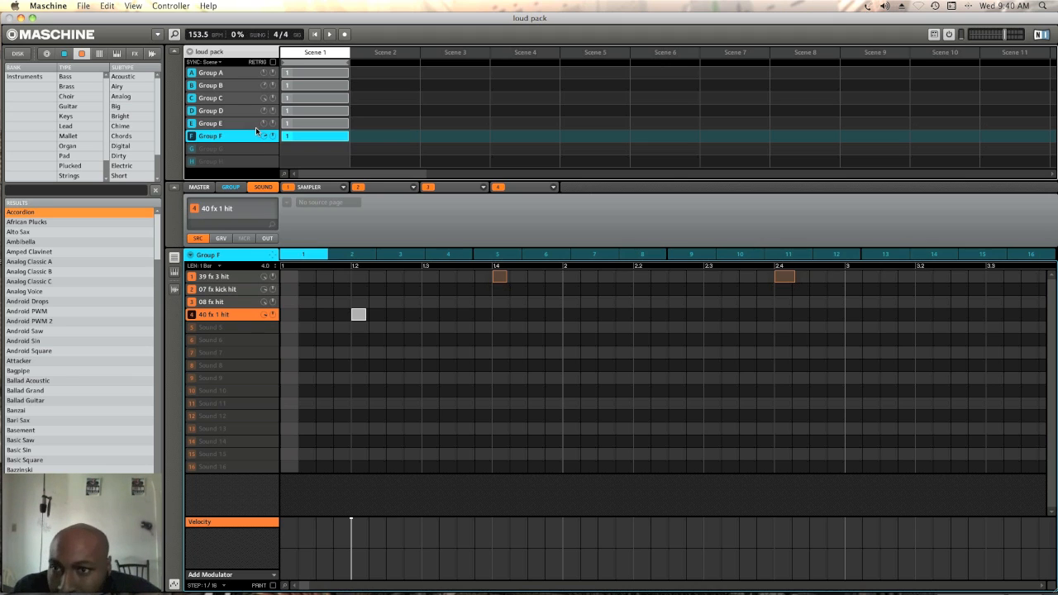
Examine the patterns of Groups A, F and C, and the whole length of Group D's drum pattern
click(234, 76)
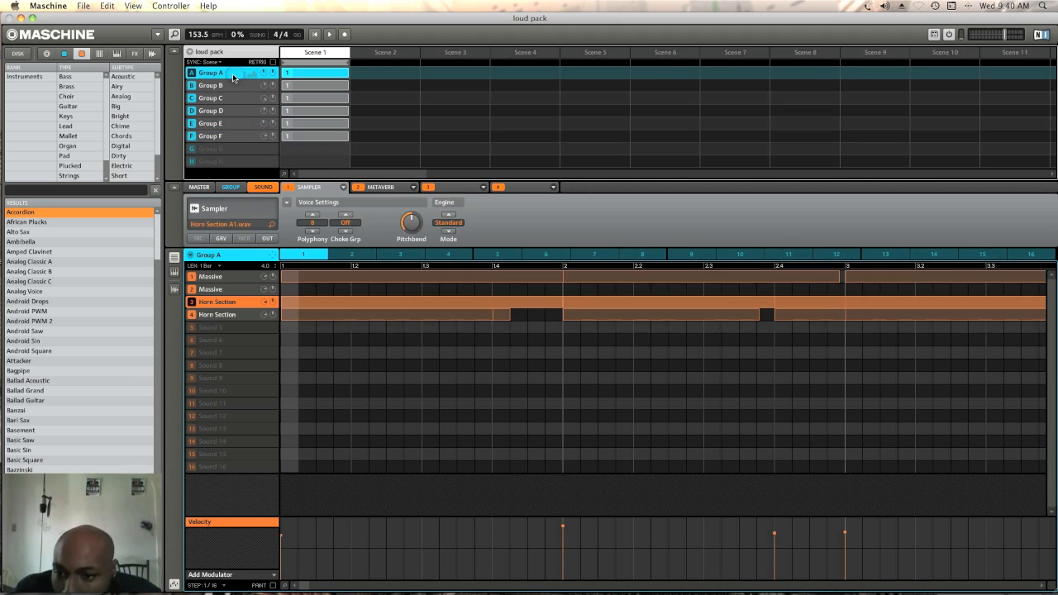
click(232, 137)
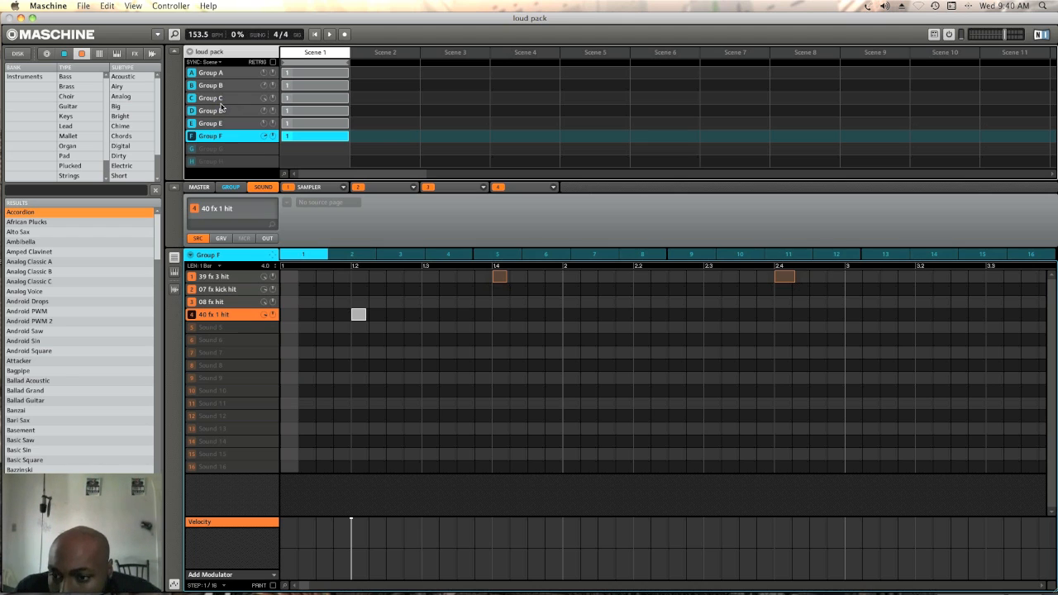
click(220, 98)
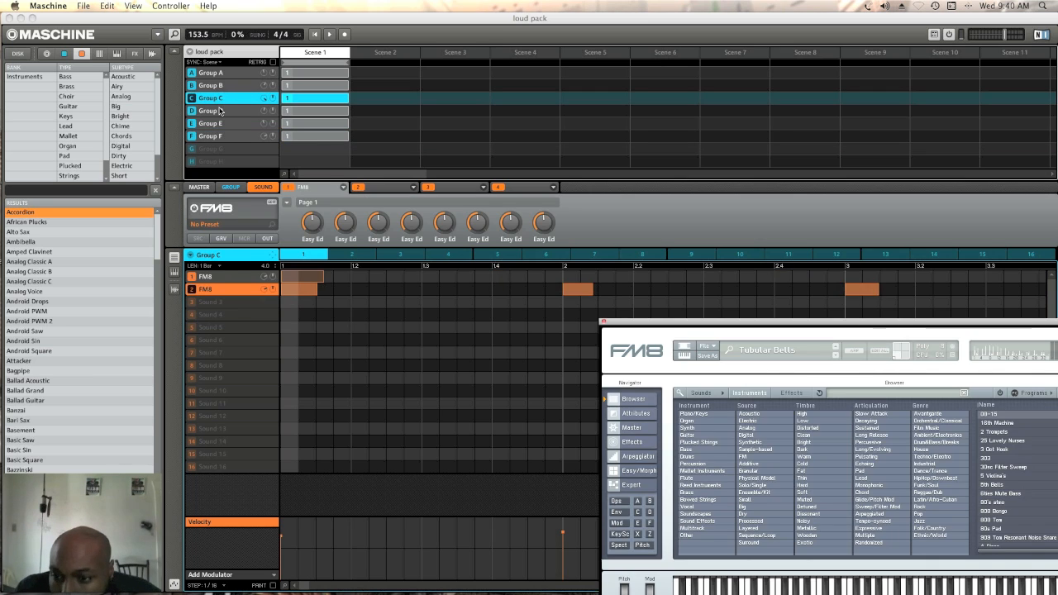
click(220, 111)
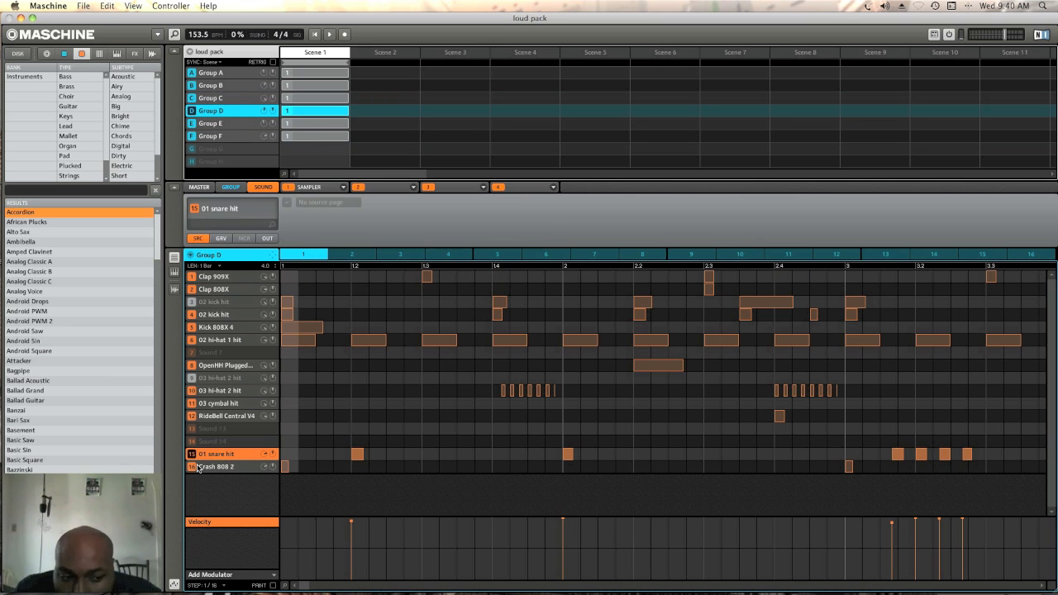
scroll(637, 431, right, 10)
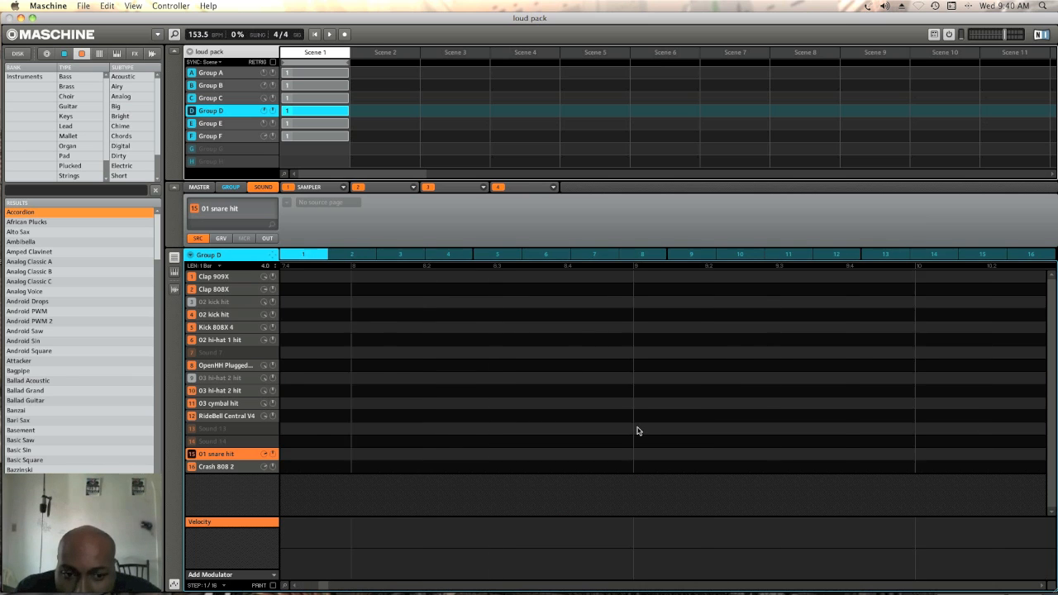
scroll(637, 431, left, 10)
scroll(634, 430, right, 5)
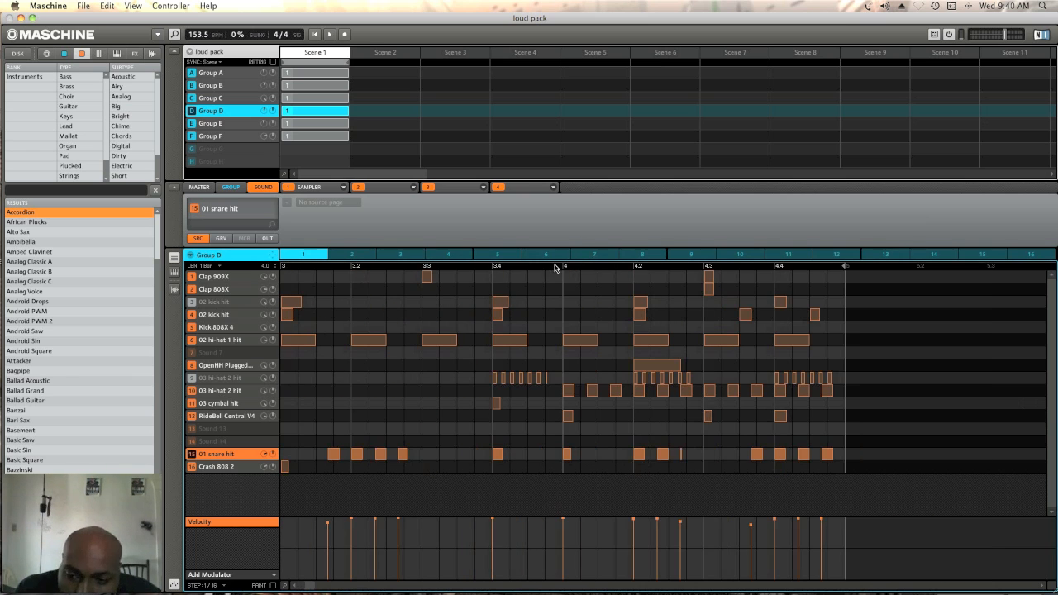
scroll(576, 352, left, 5)
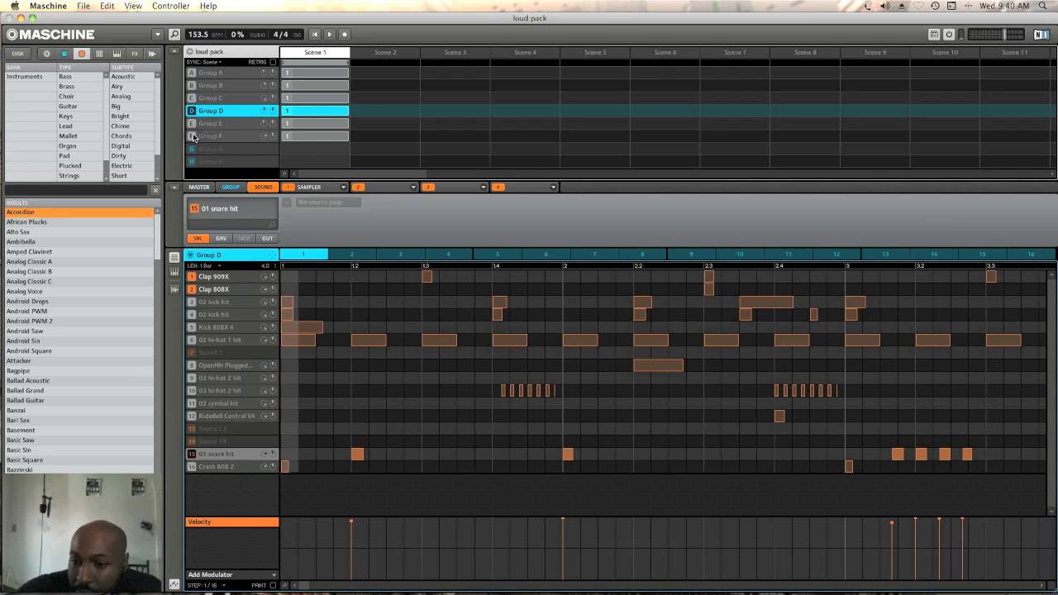
Play Group D's Clap 909X and Clap 808X on their own and add the 02 kick hit in slot 4
key(space)
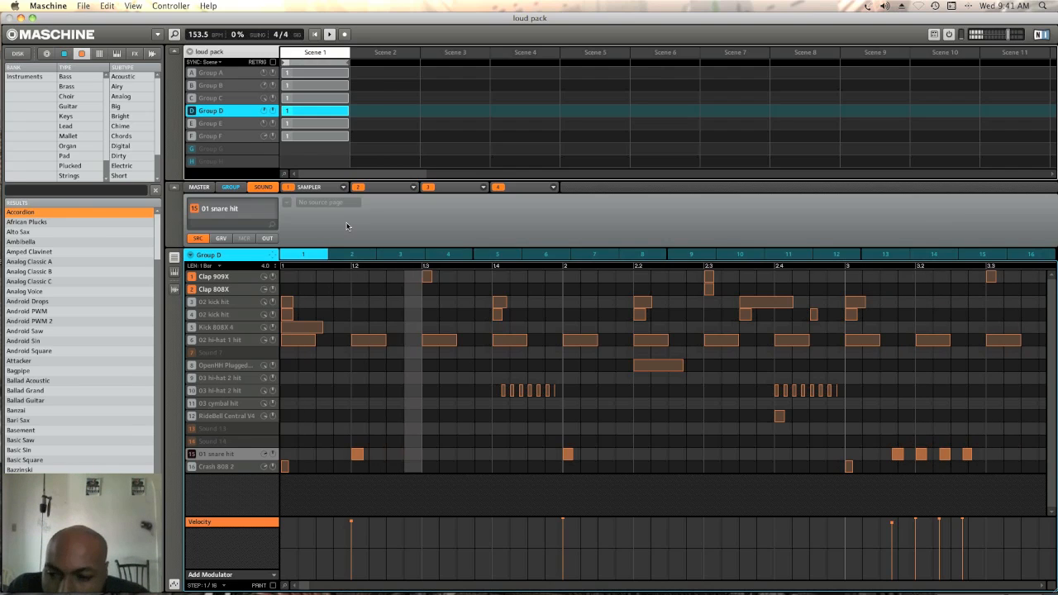
click(194, 304)
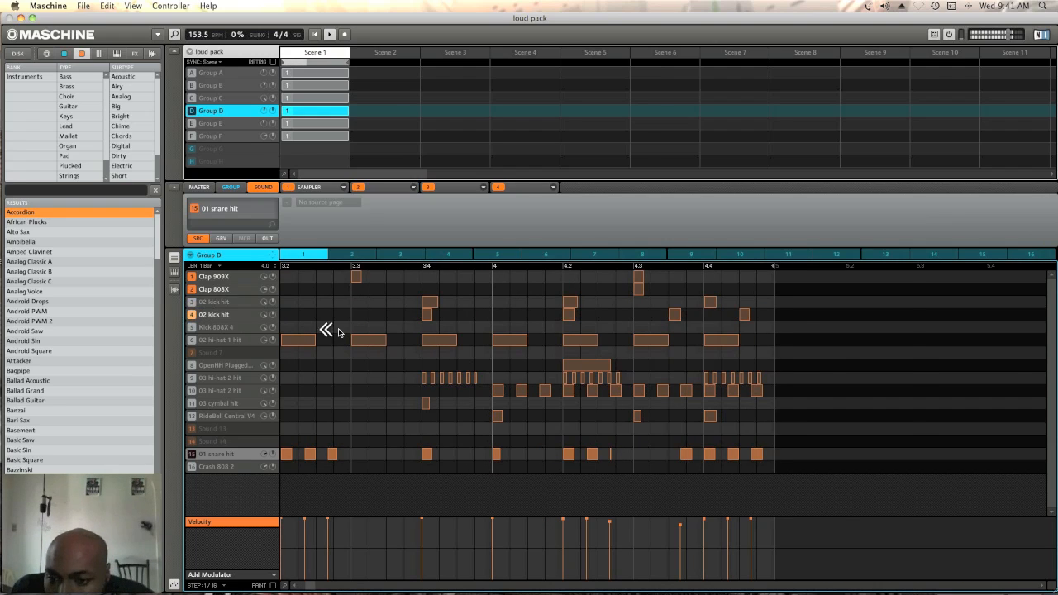
Bring in Group D's OpenHH PluggedOut 2 and both 03 hi-hat 2 hit sounds by unmuting slots 8, 9 and 10
scroll(338, 333, left, 8)
scroll(339, 333, right, 5)
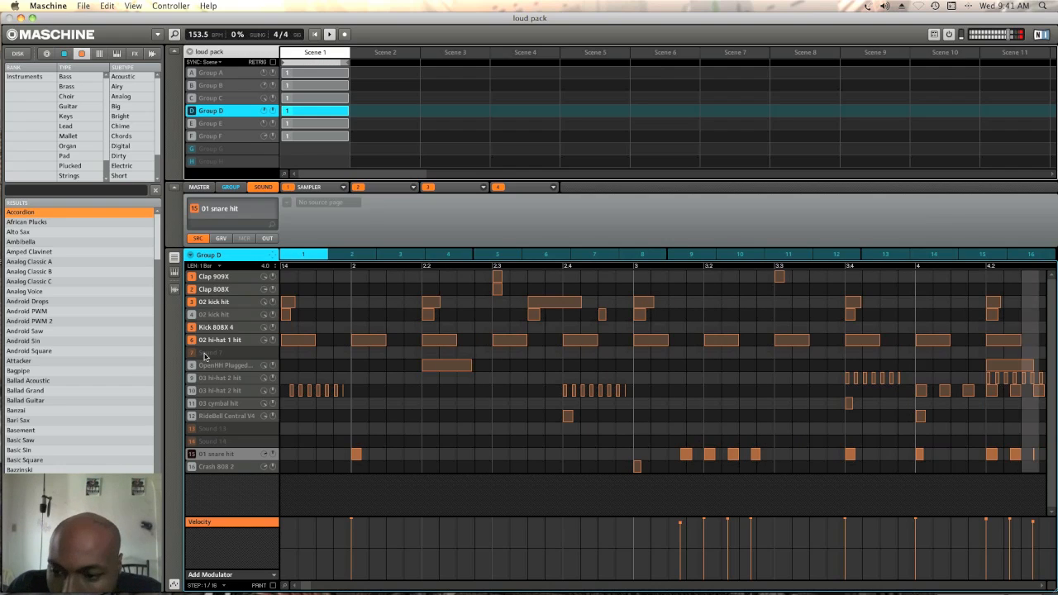
click(212, 365)
click(192, 368)
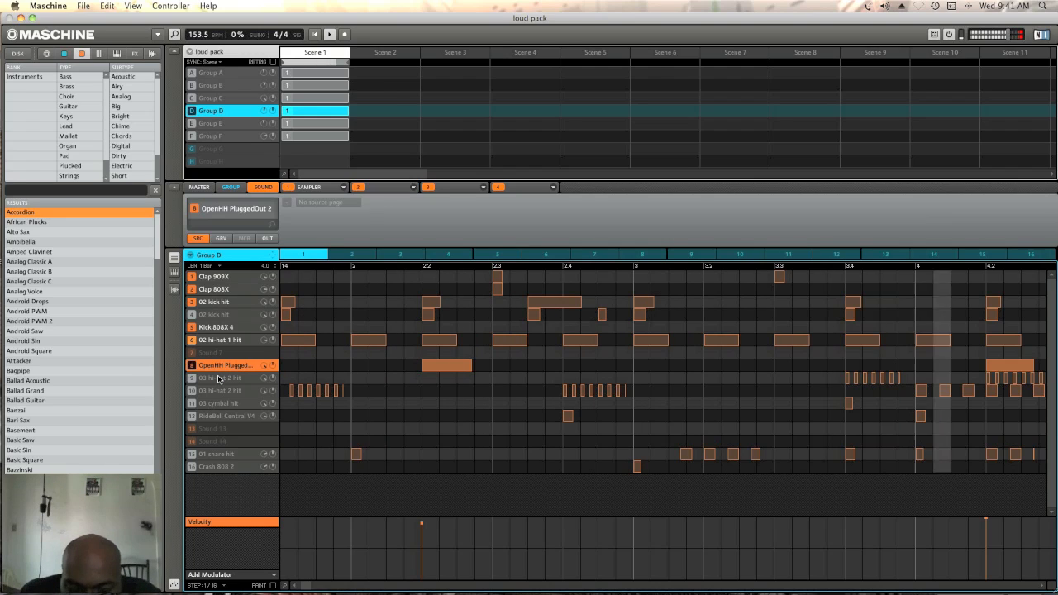
click(218, 379)
click(191, 378)
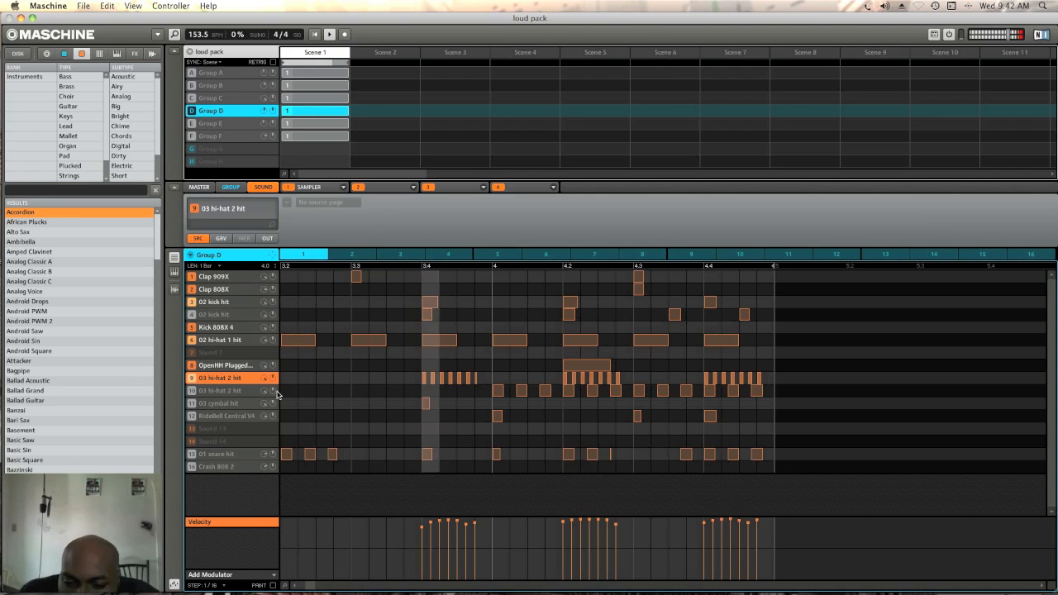
click(192, 391)
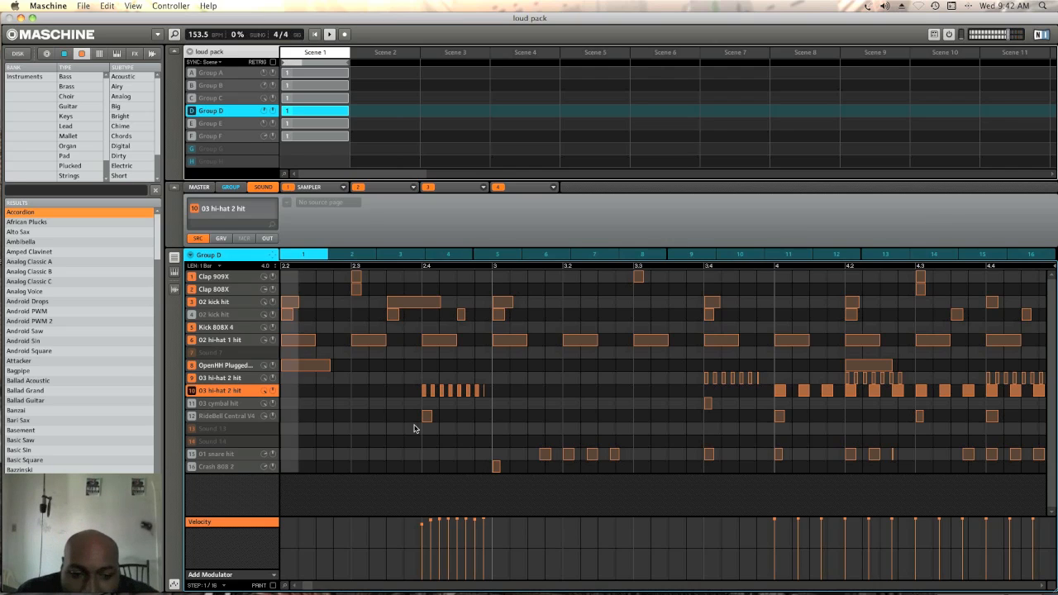
Look over the later bars of Group D's pattern while the full beat plays, and stop playback
scroll(498, 415, right, 2)
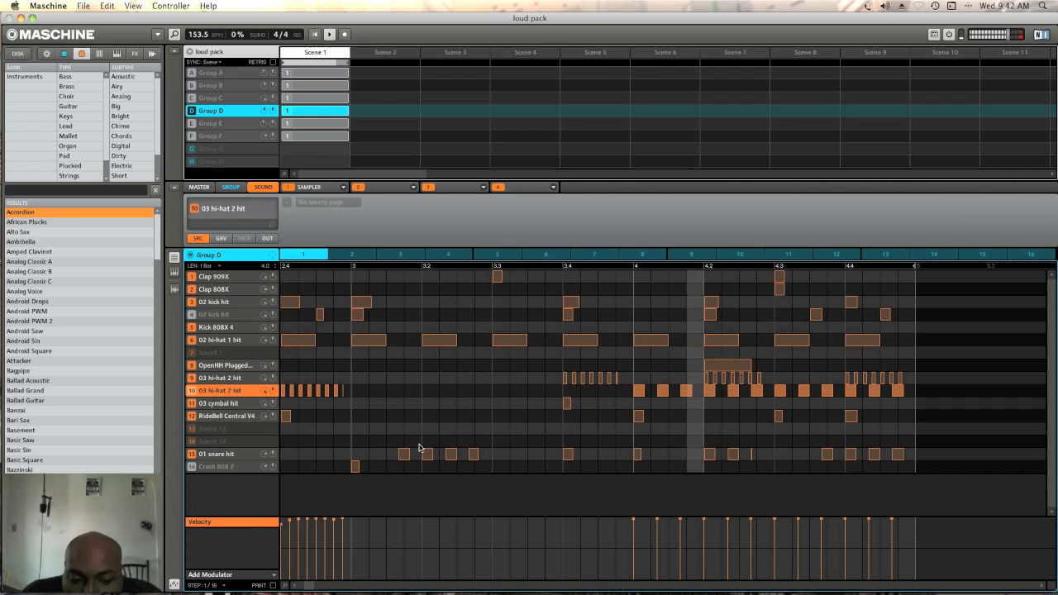
scroll(418, 451, left, 1)
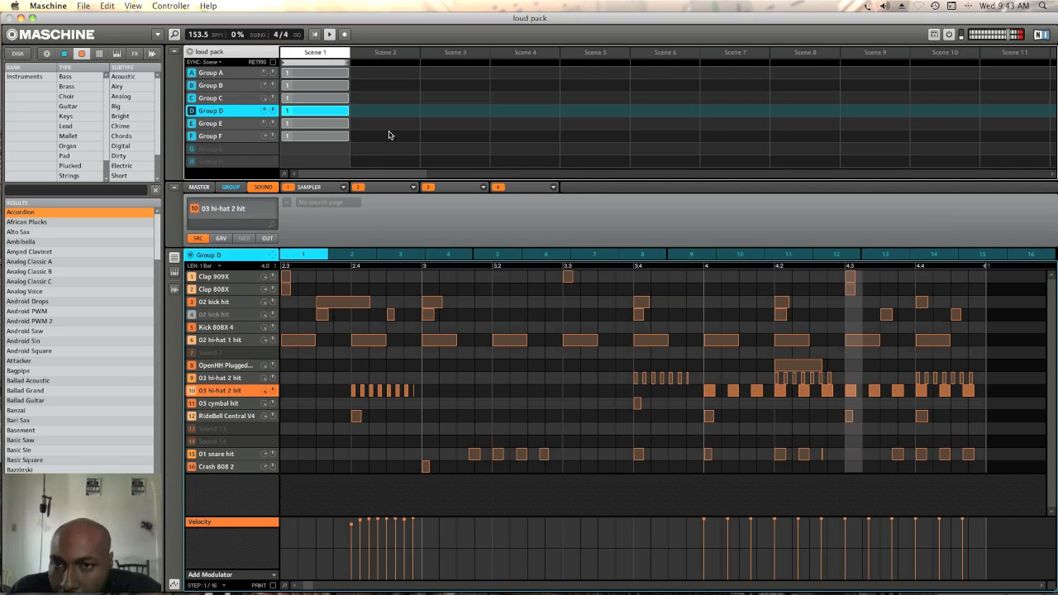
key(space)
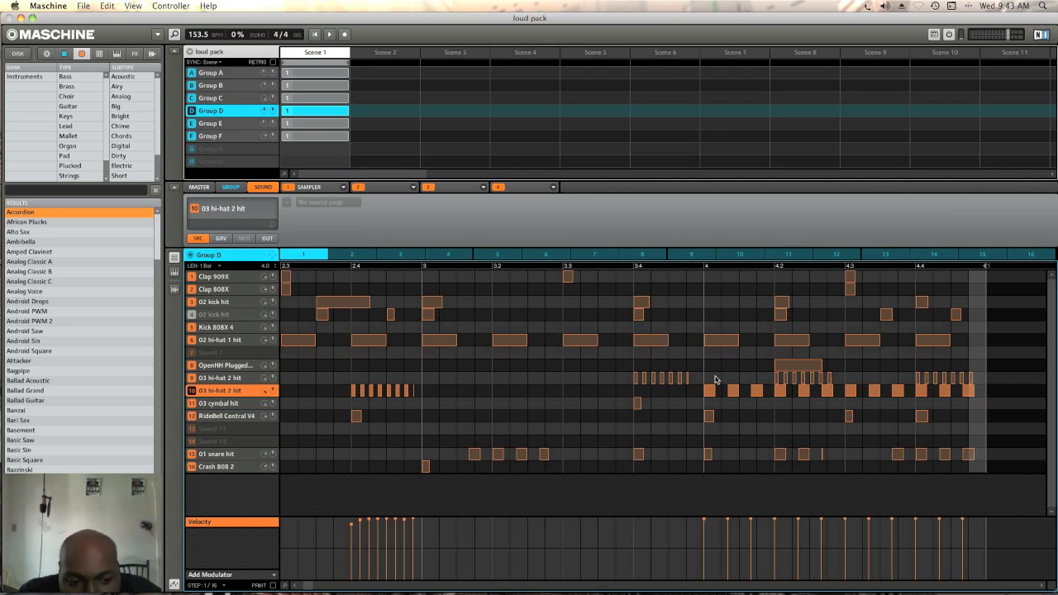
Minimize the loud pack project window and switch to the Loud Pack Beat session in Pro Tools
click(20, 18)
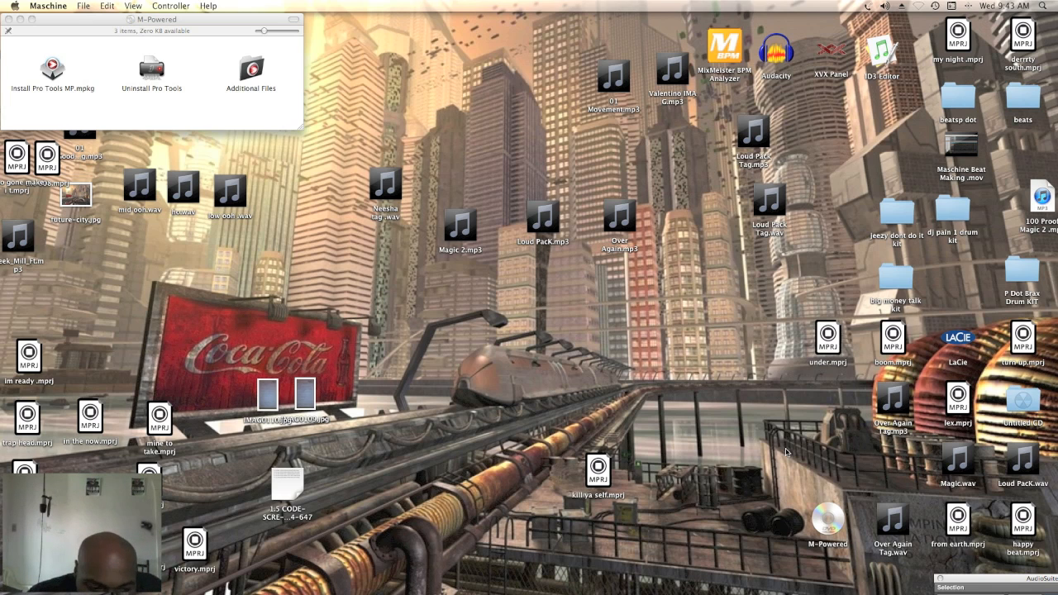
mouse_move(935, 576)
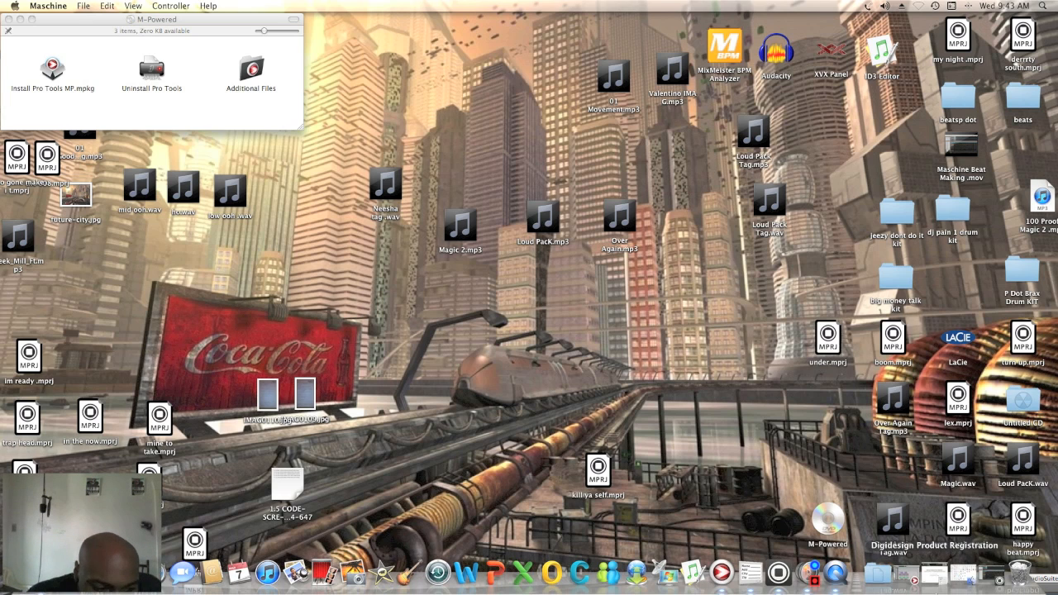
click(917, 574)
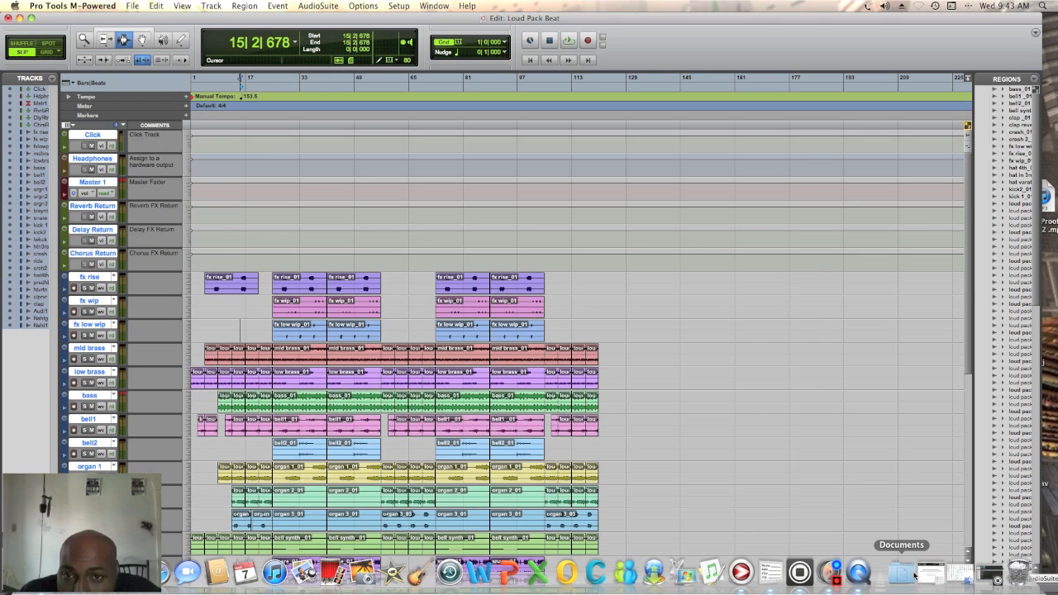
Examine the arrangement of all tracks, from the effect returns down to the drums and vocal tags
scroll(604, 333, down, 1)
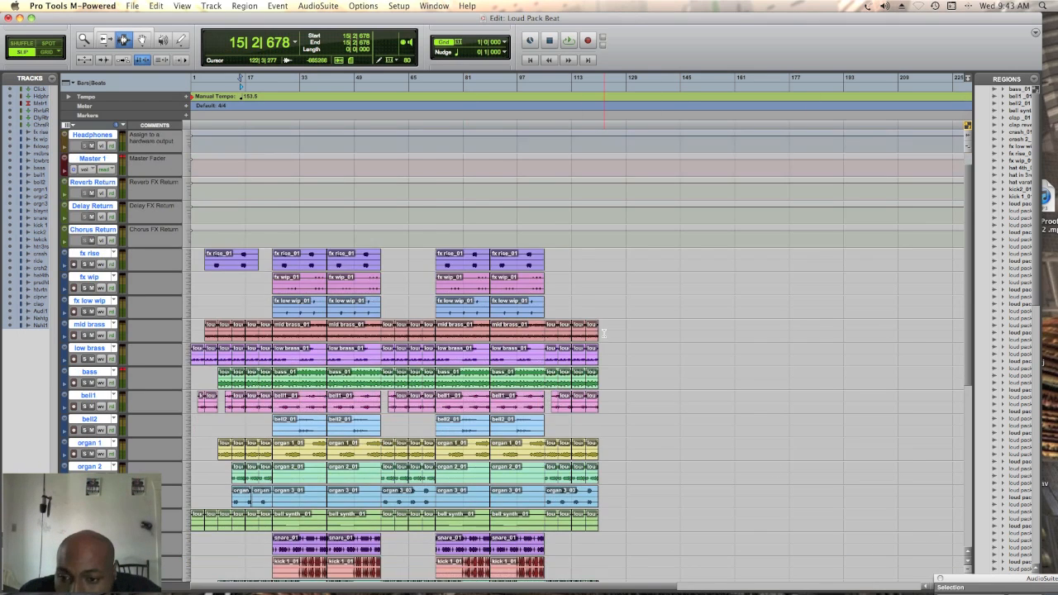
scroll(604, 333, down, 10)
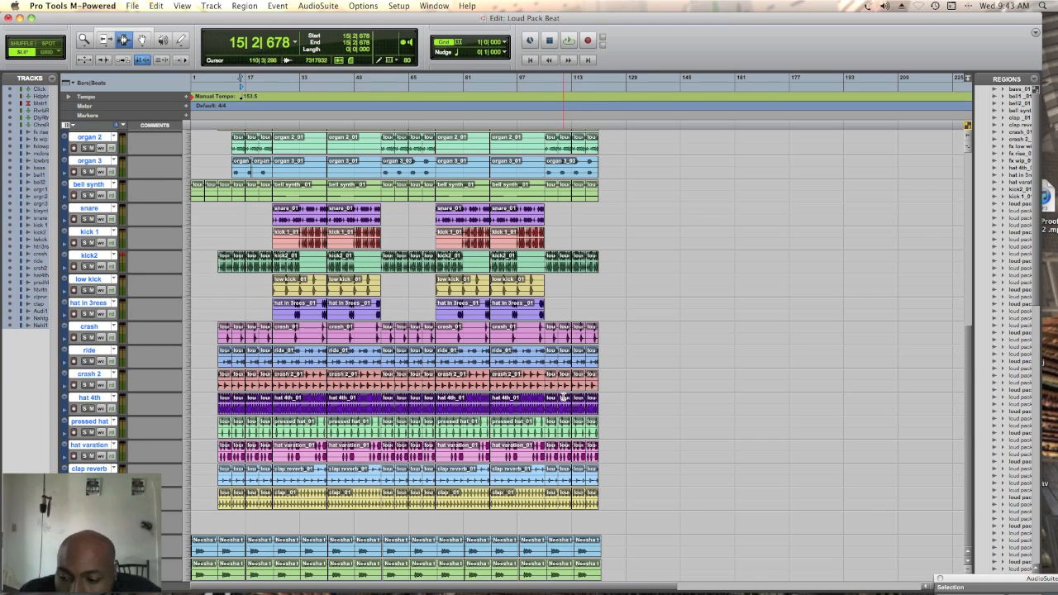
scroll(506, 406, up, 10)
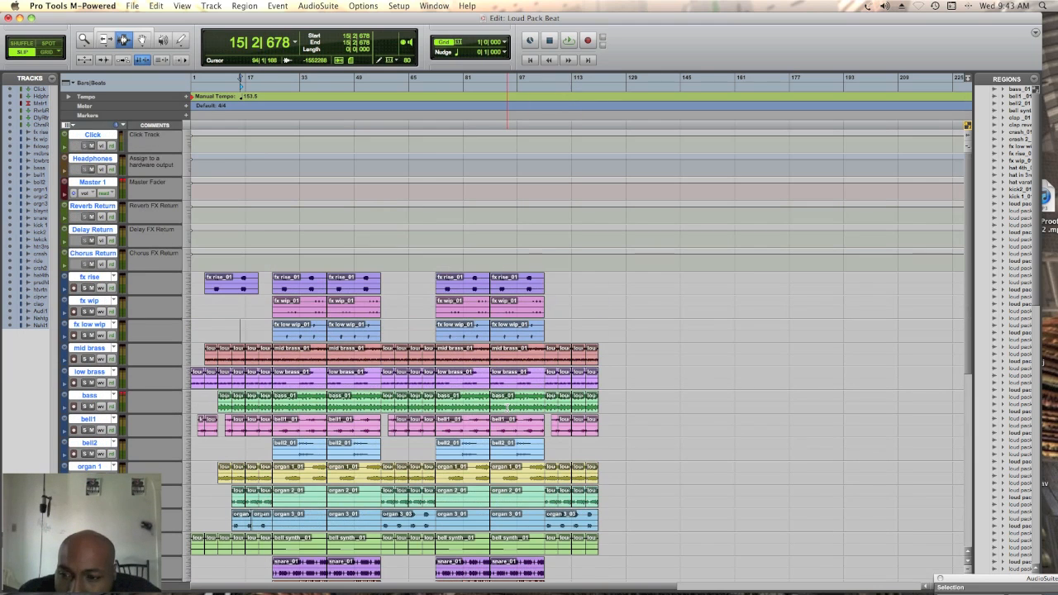
scroll(507, 406, down, 4)
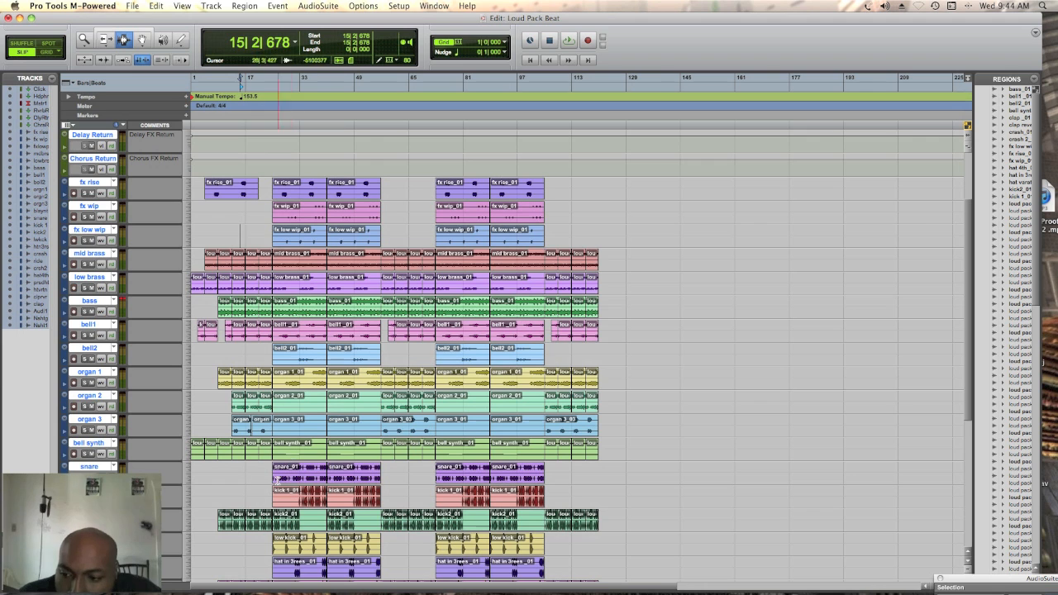
Highlight the second half of the first kick 1_01 region and the first half of the kick2_01 region beneath it
scroll(401, 446, down, 10)
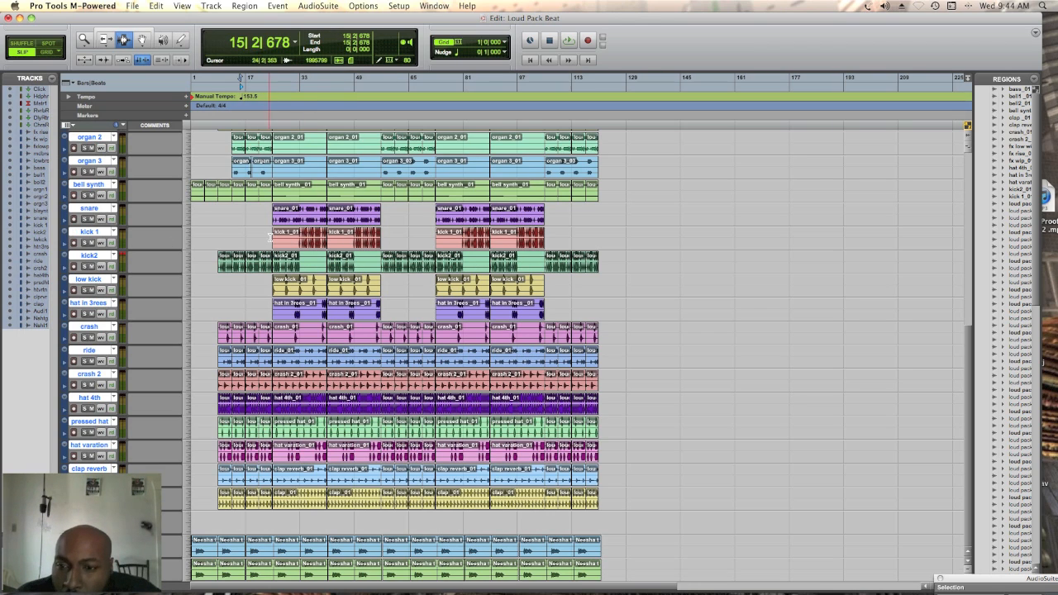
drag(296, 240, 325, 242)
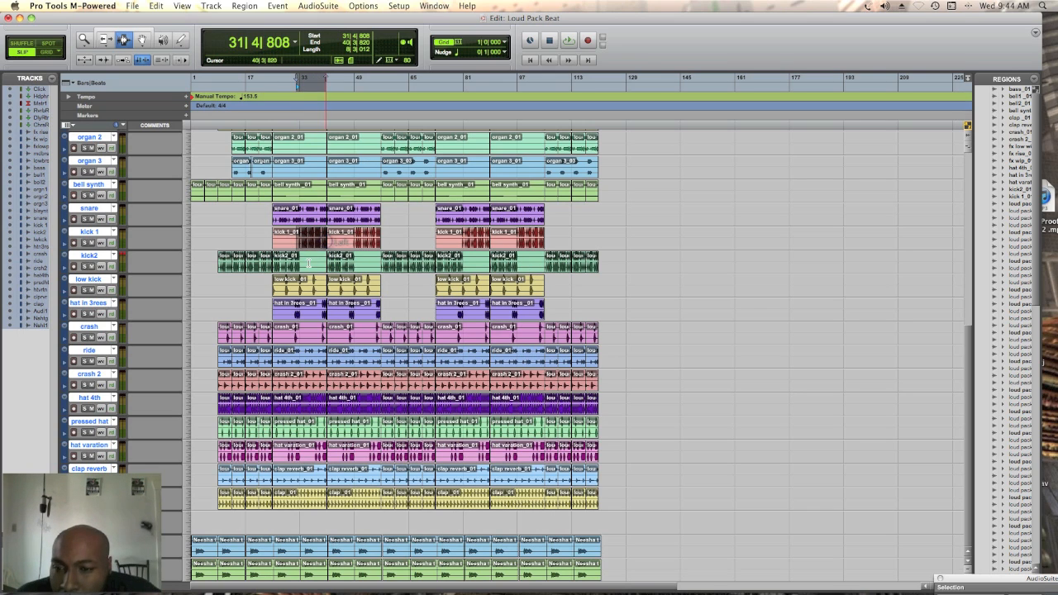
drag(303, 266, 274, 266)
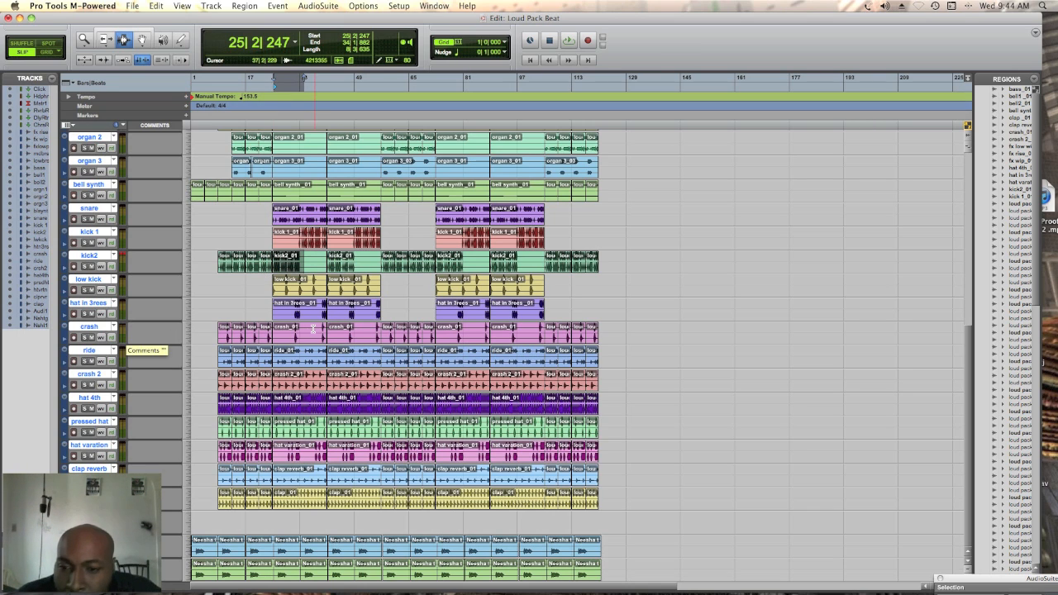
Select everything on the crash track, and highlight only its first crash_01 region from about bar 25 to bar 40
click(220, 337)
click(274, 336)
click(289, 336)
double_click(293, 337)
triple_click(302, 337)
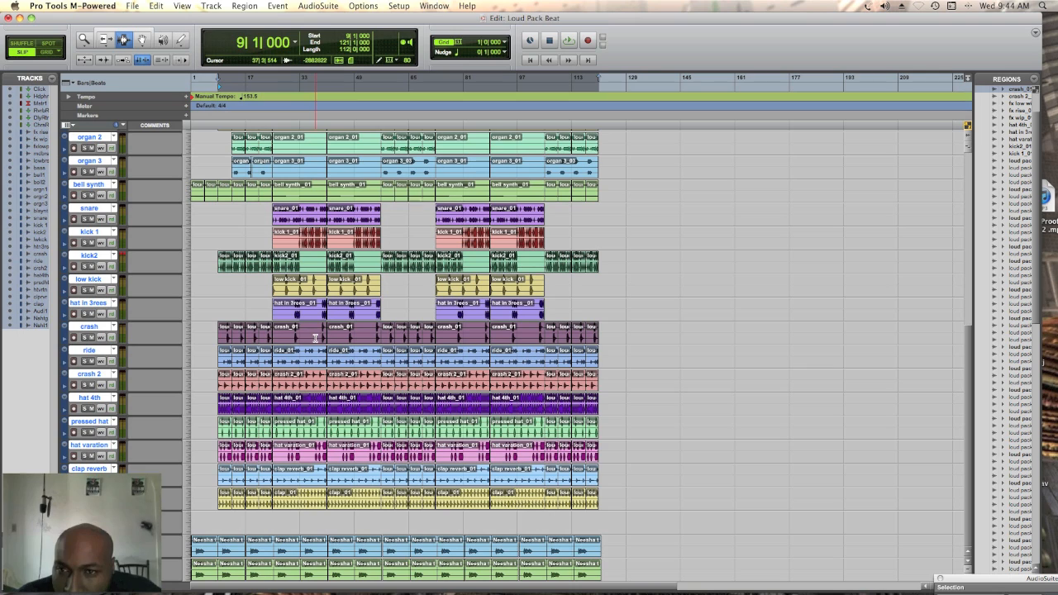
click(378, 310)
click(272, 338)
drag(272, 338, 325, 338)
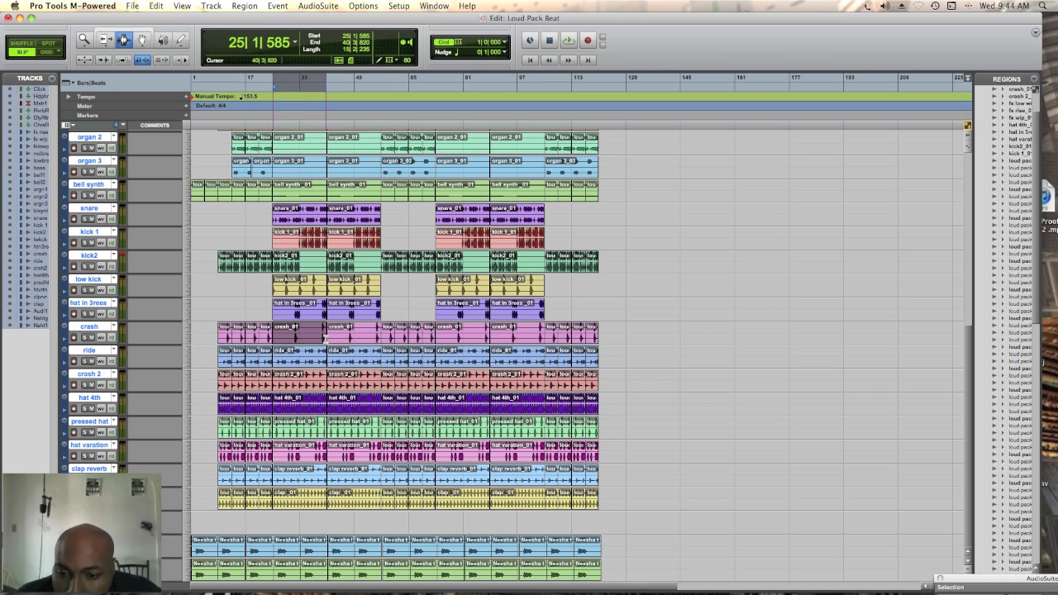
Highlight the first hat varation_01 region from about bar 25 to bar 40, and the start of that track at bar 9
click(256, 361)
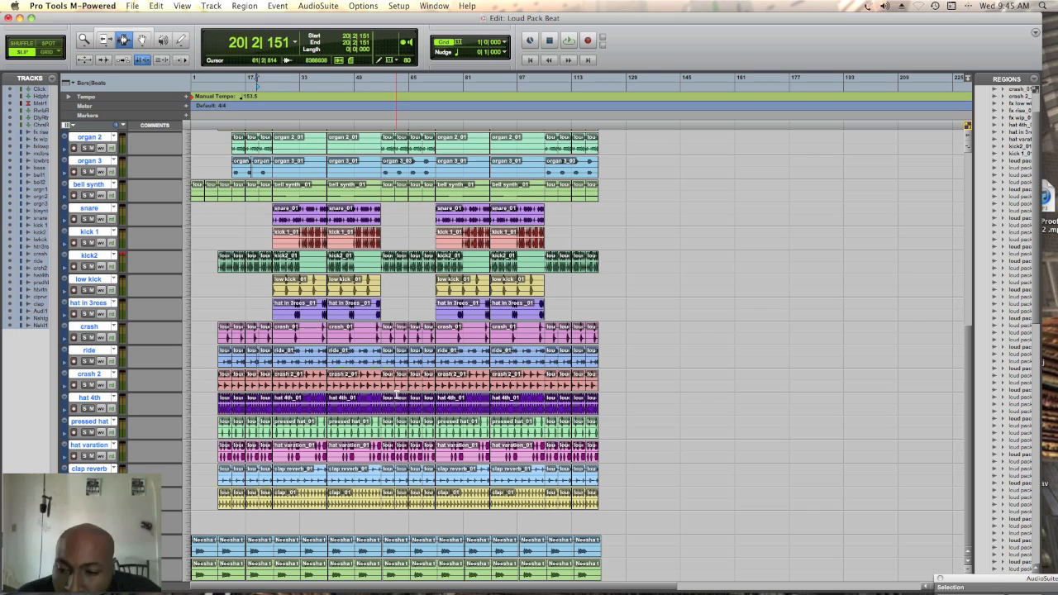
drag(226, 455, 324, 456)
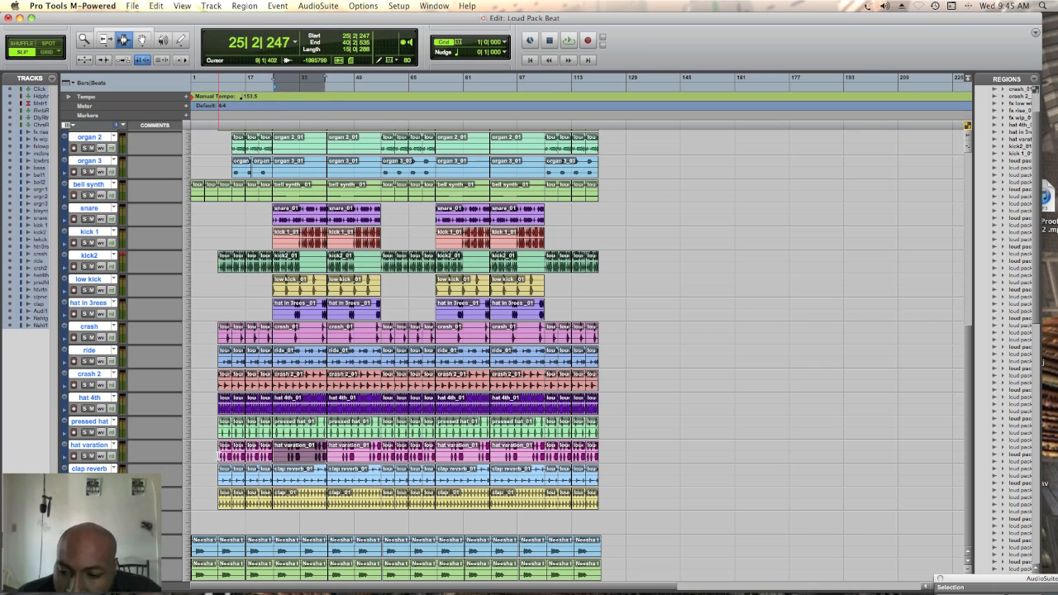
drag(219, 454, 221, 455)
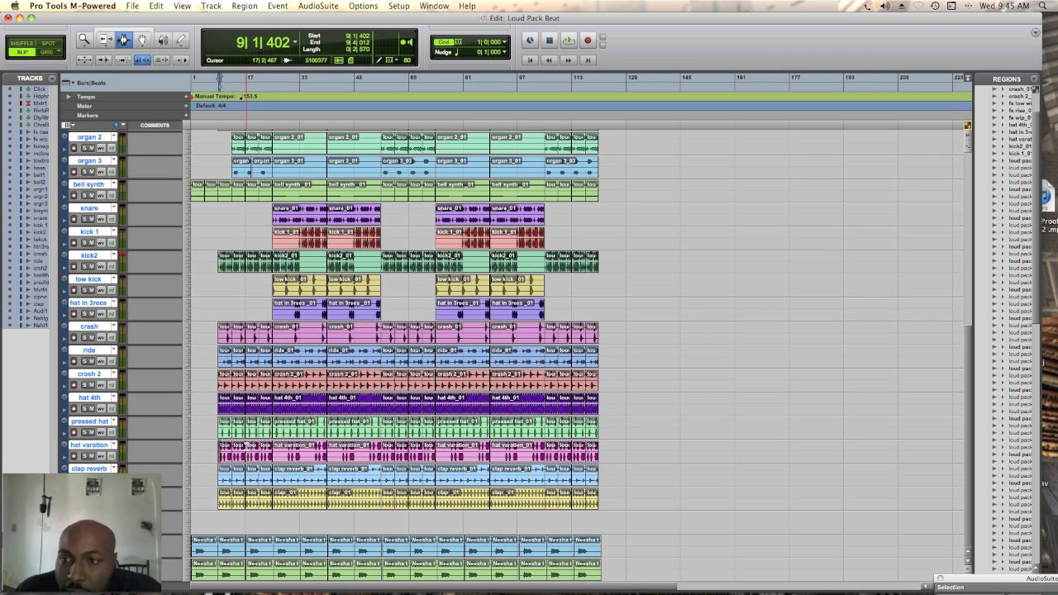
Return the edit cursor to bar 1, look over the tracks once more, and play the arrangement from the start
click(192, 79)
scroll(219, 205, up, 10)
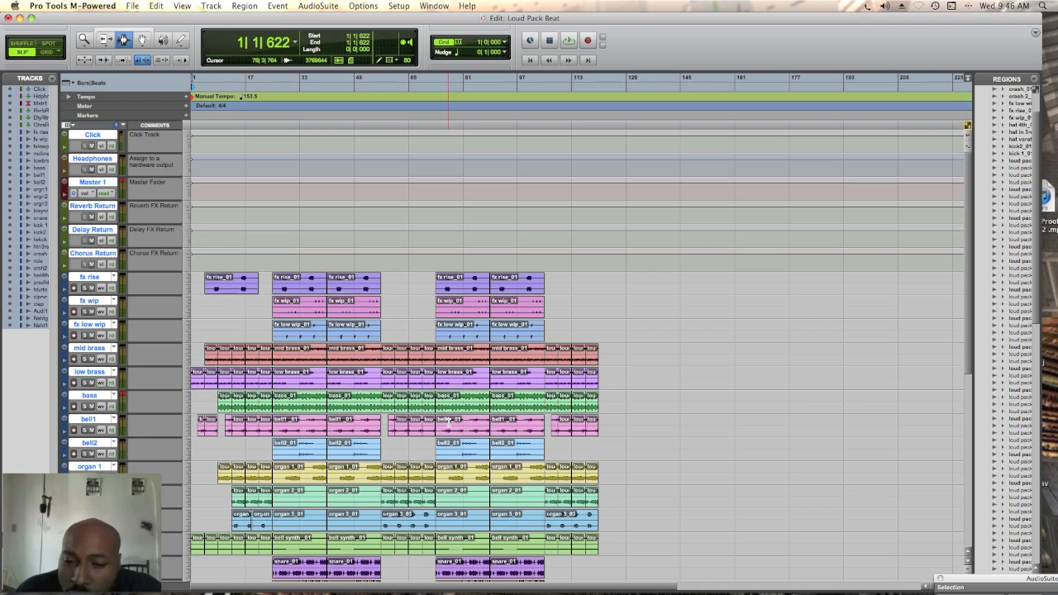
scroll(447, 421, down, 10)
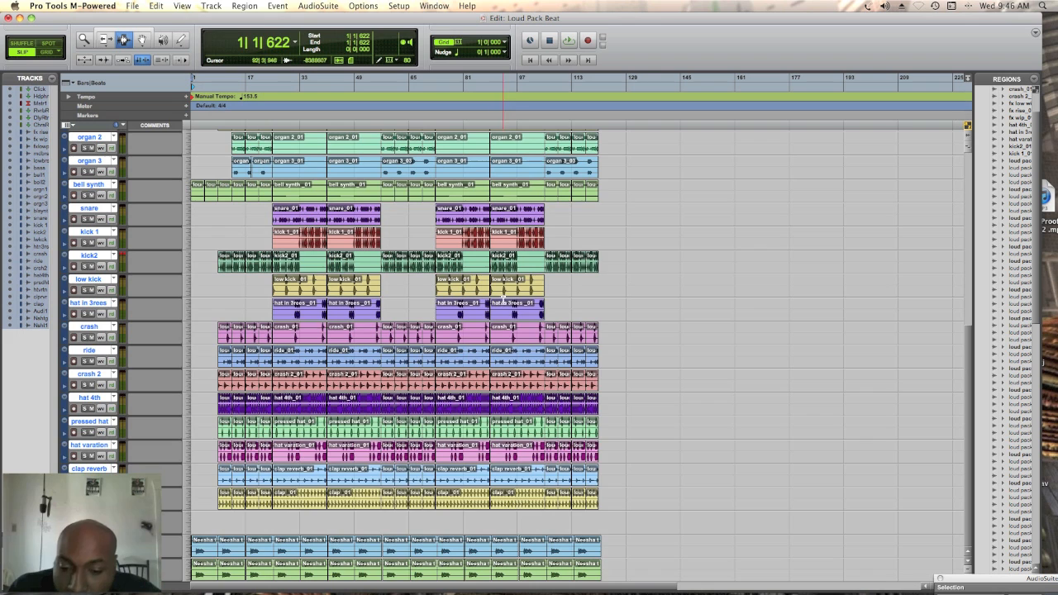
scroll(503, 306, up, 15)
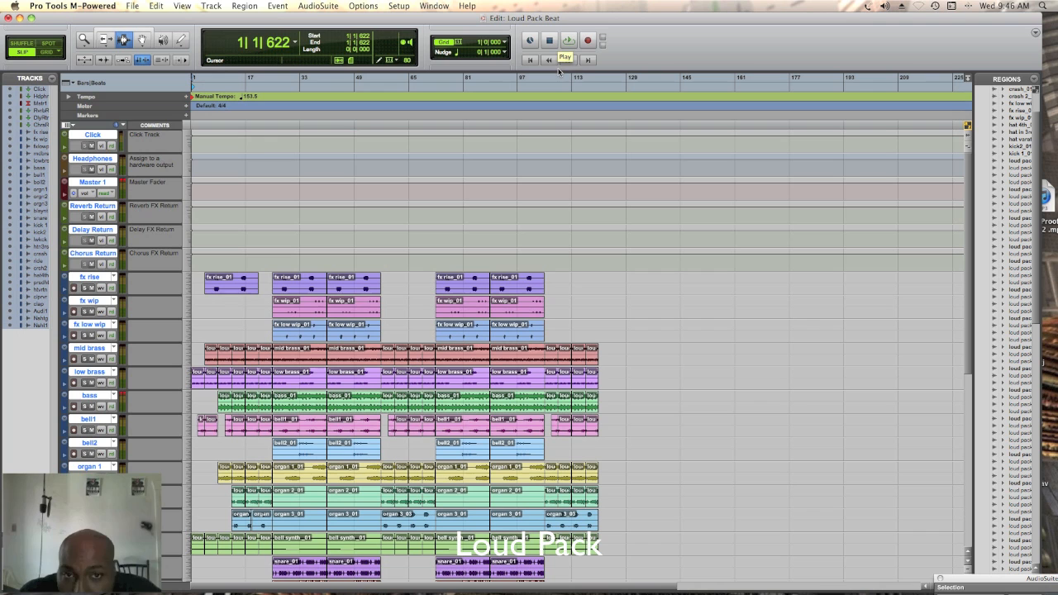
key(alt+l)
click(569, 41)
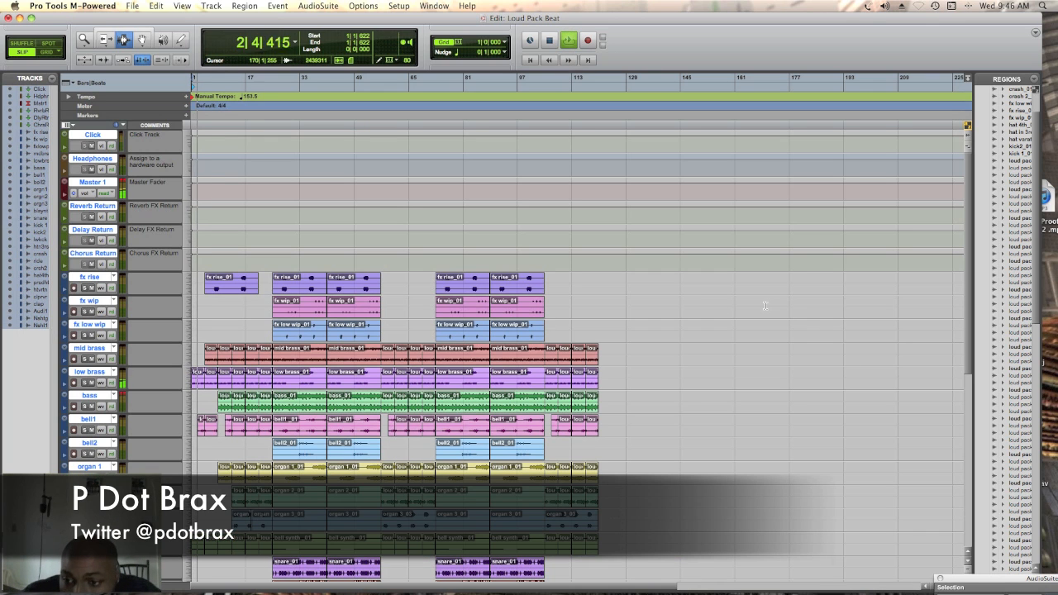
Follow the drum, effect and instrument tracks while the arrangement plays, and stop playback
scroll(661, 384, down, 10)
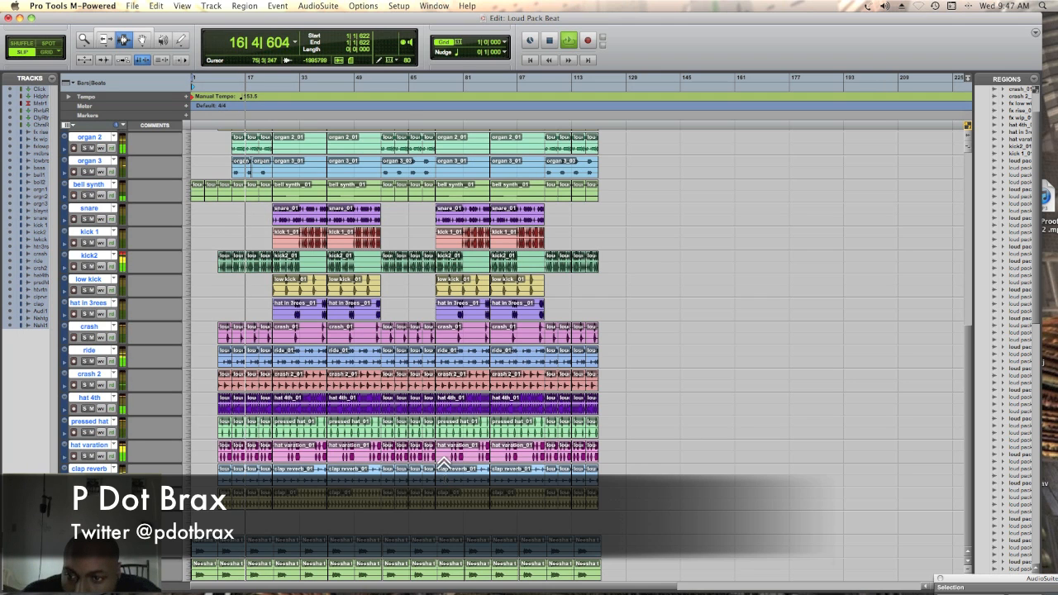
scroll(456, 455, up, 5)
scroll(578, 331, up, 4)
scroll(578, 330, down, 1)
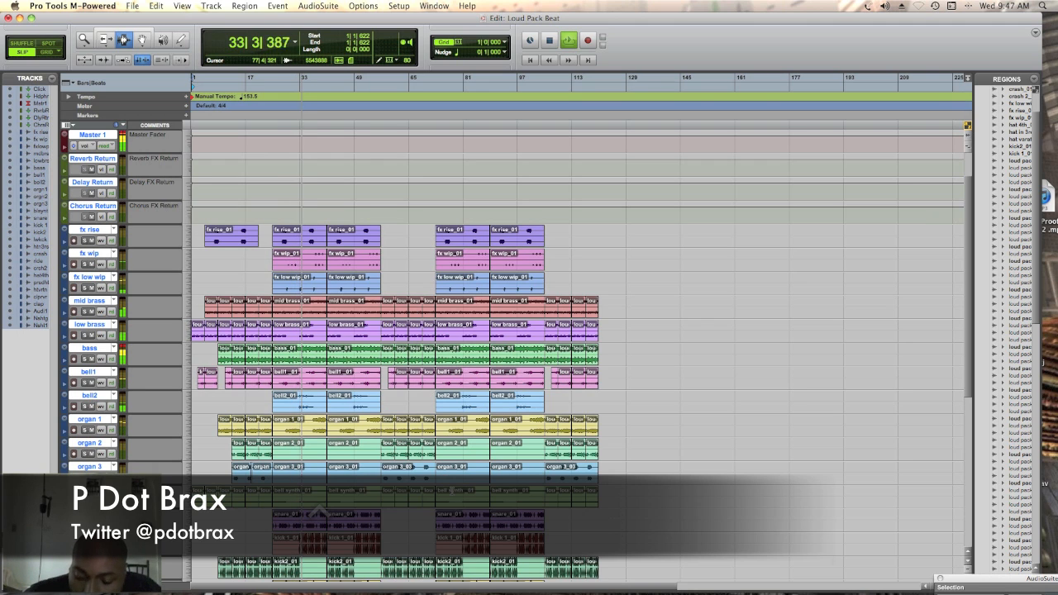
key(space)
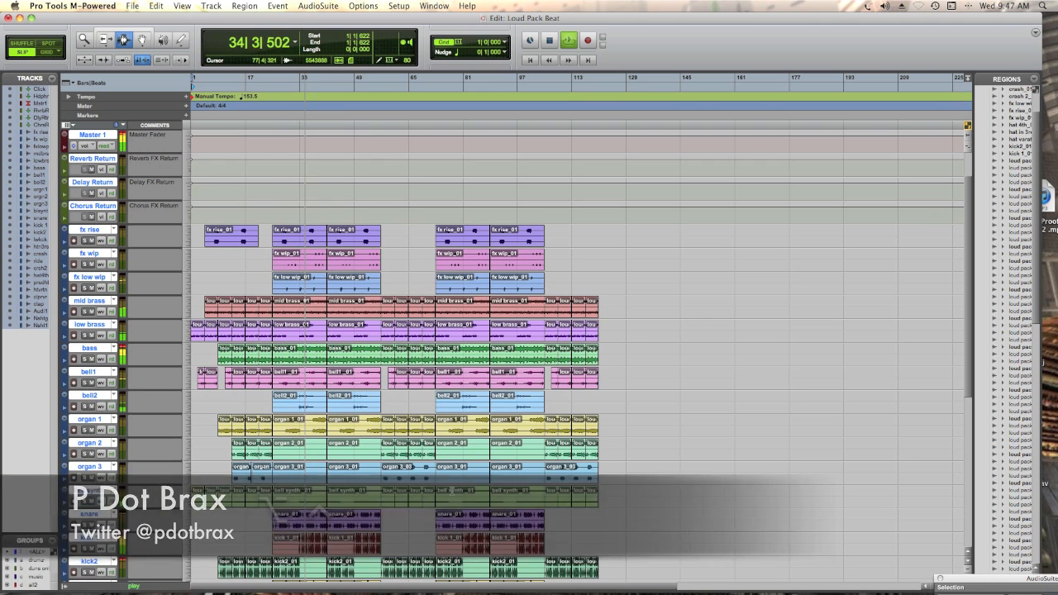